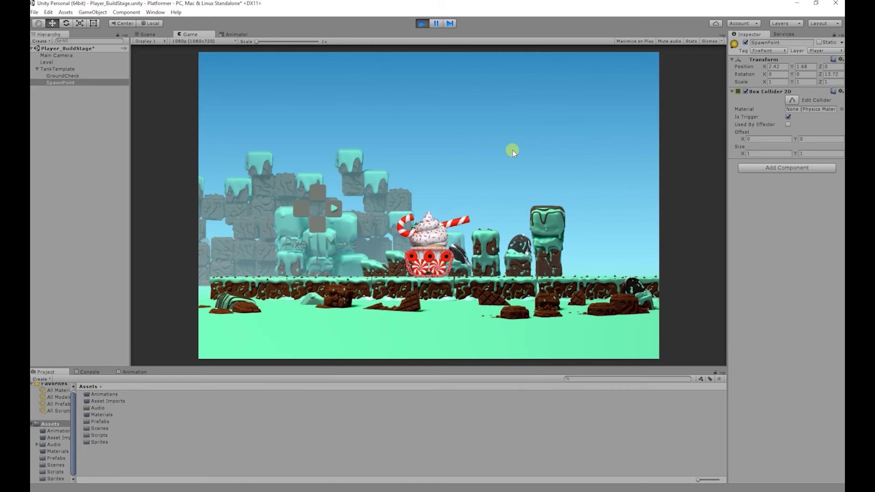
# Test the tank's shooting in play mode by firing six bullets in a row.
pyautogui.press('space')
pyautogui.press('space')
pyautogui.press('space')
pyautogui.press('space')
pyautogui.press('space')
pyautogui.press('space')
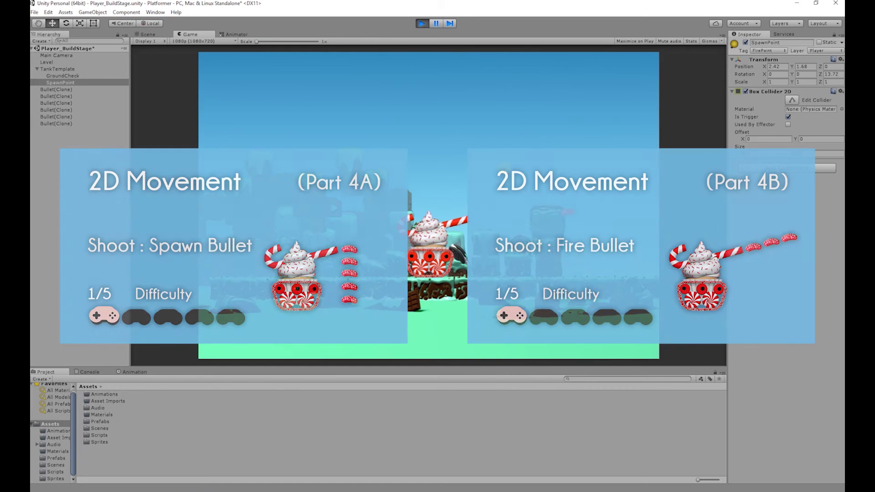
pyautogui.click(60, 136)
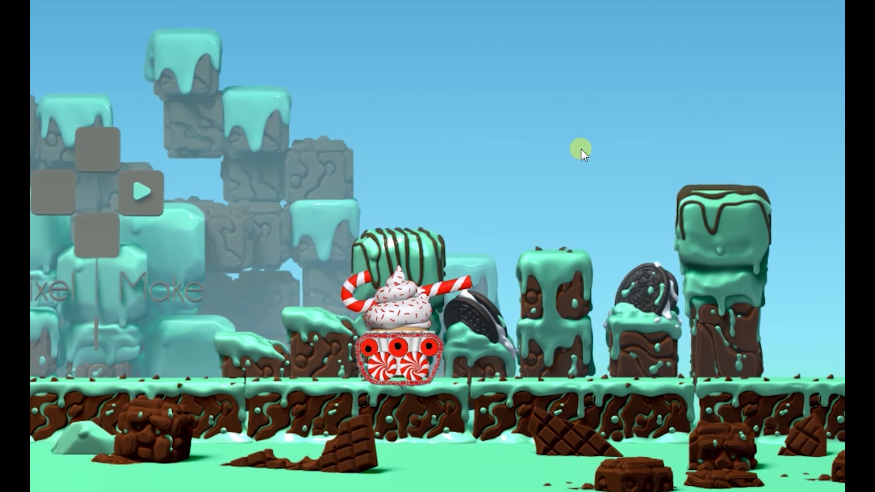
# Test driving the tank backward and forward in the running game, and fire its candy-cane cannon.
pyautogui.press('Left')
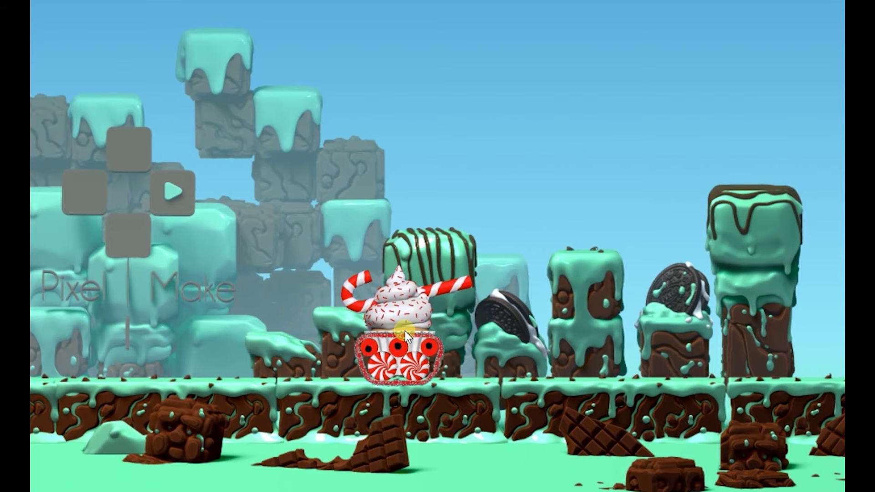
pyautogui.press('Right')
pyautogui.press('Left')
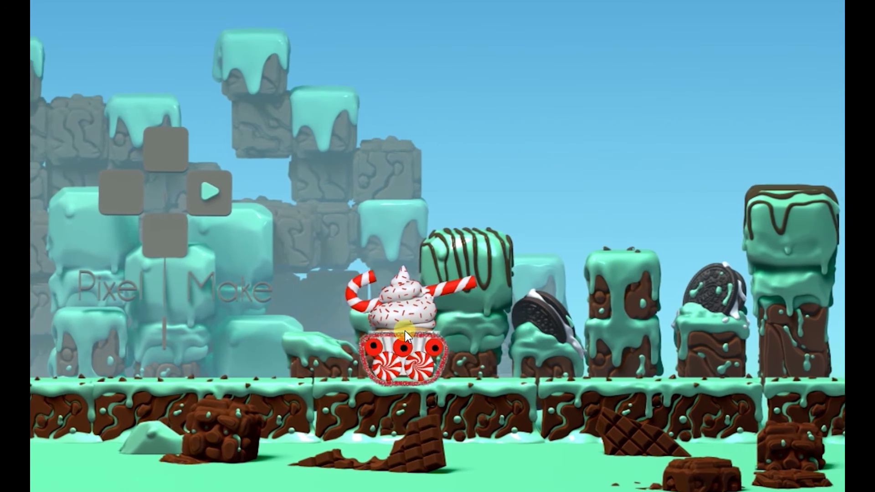
pyautogui.press('Right')
pyautogui.press('space')
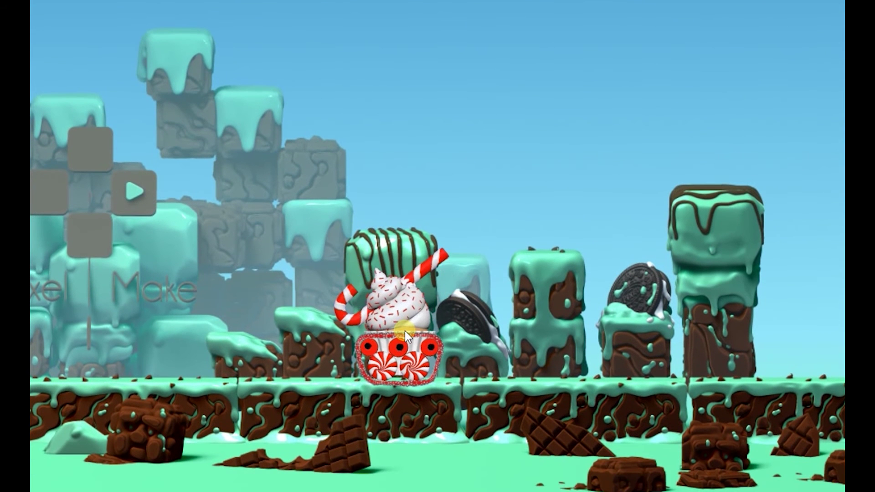
pyautogui.click(475, 295)
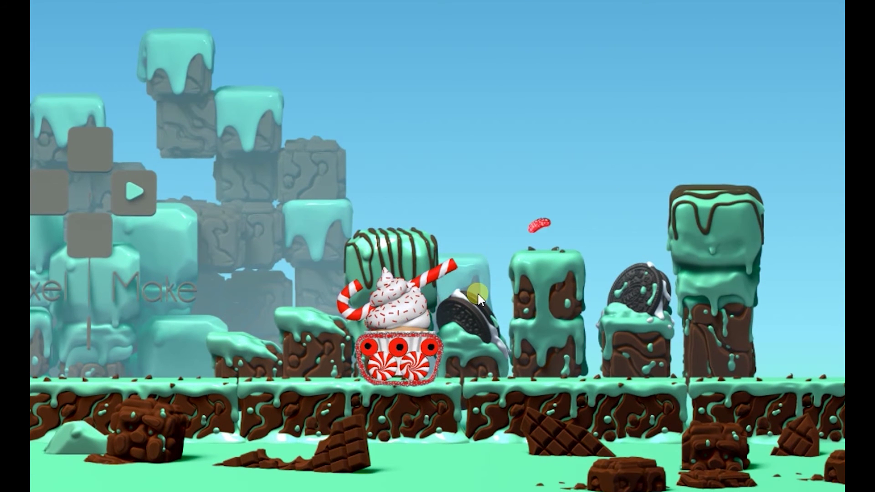
pyautogui.click(479, 299)
pyautogui.click(503, 294)
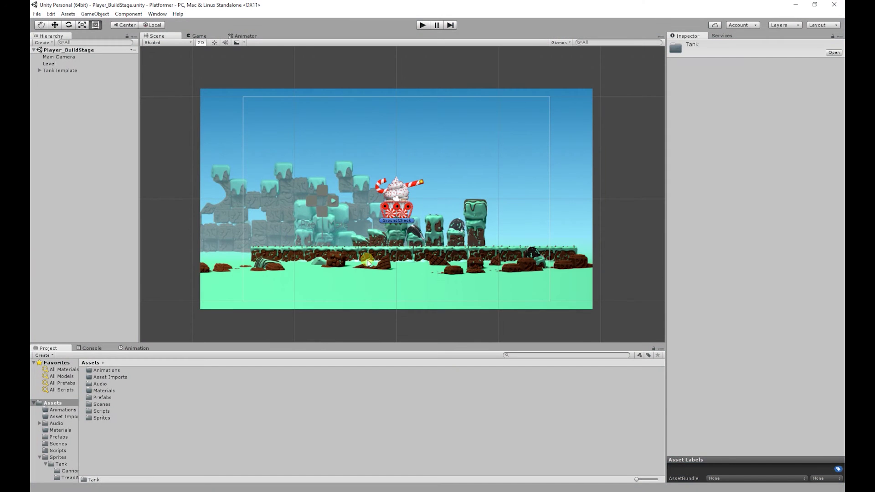
# Open the Tank folder inside Sprites and examine the Wheels sprite sheet in an enlarged preview.
pyautogui.doubleClick(103, 418)
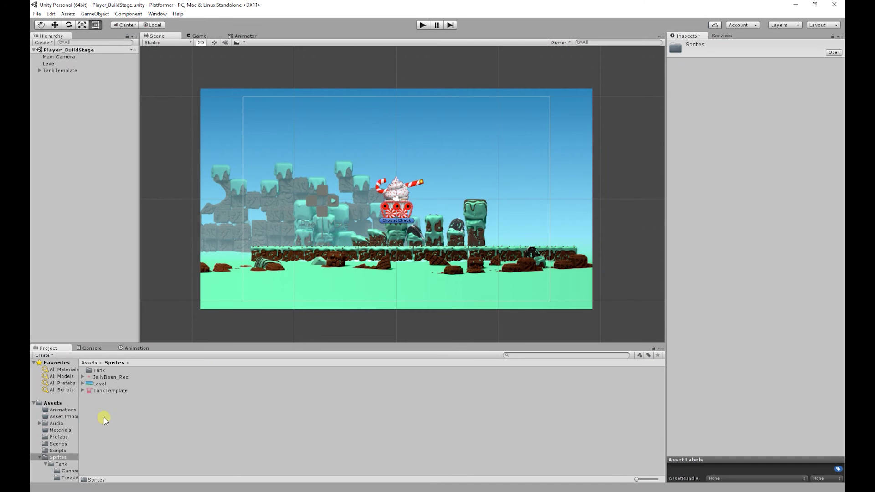
pyautogui.doubleClick(98, 371)
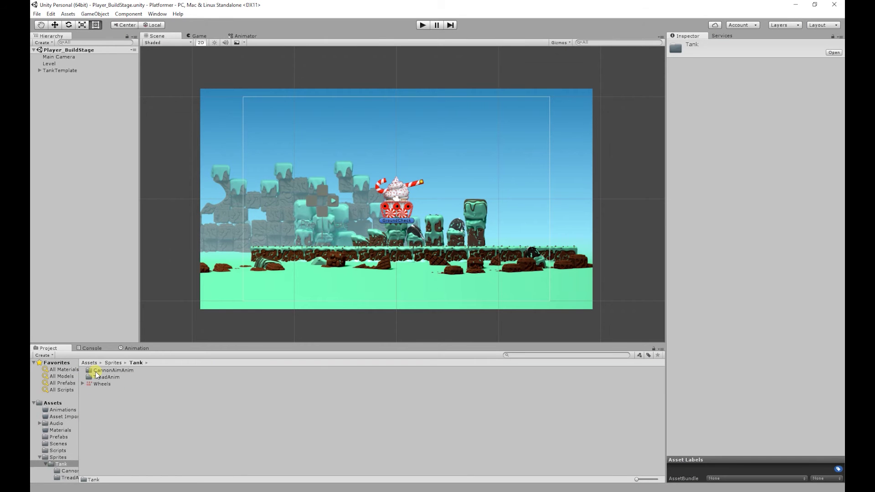
pyautogui.click(93, 385)
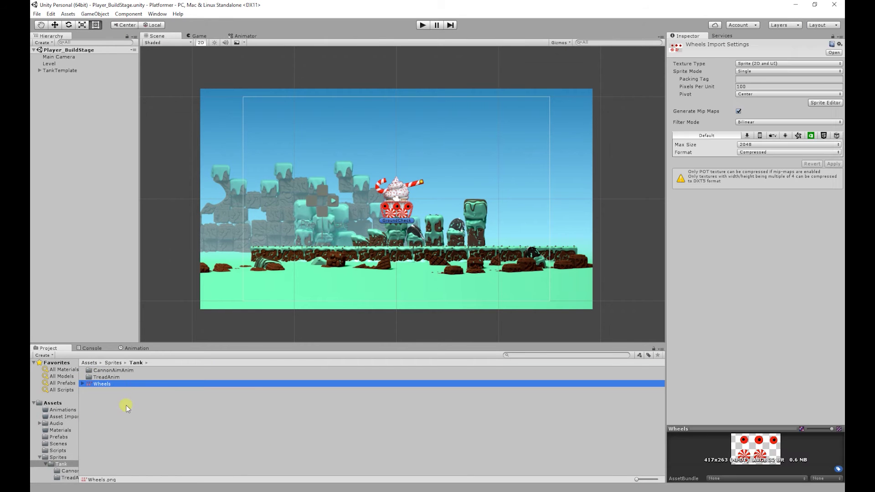
pyautogui.moveTo(711, 429); pyautogui.dragTo(713, 377)
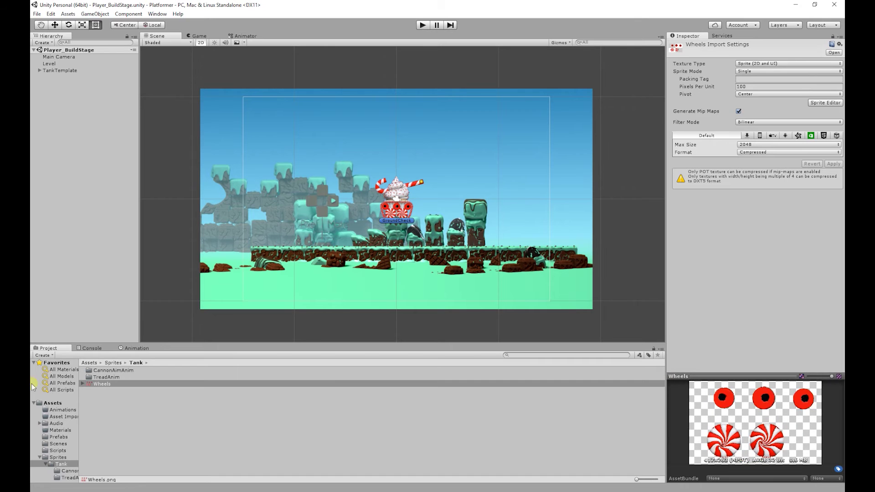
pyautogui.click(106, 377)
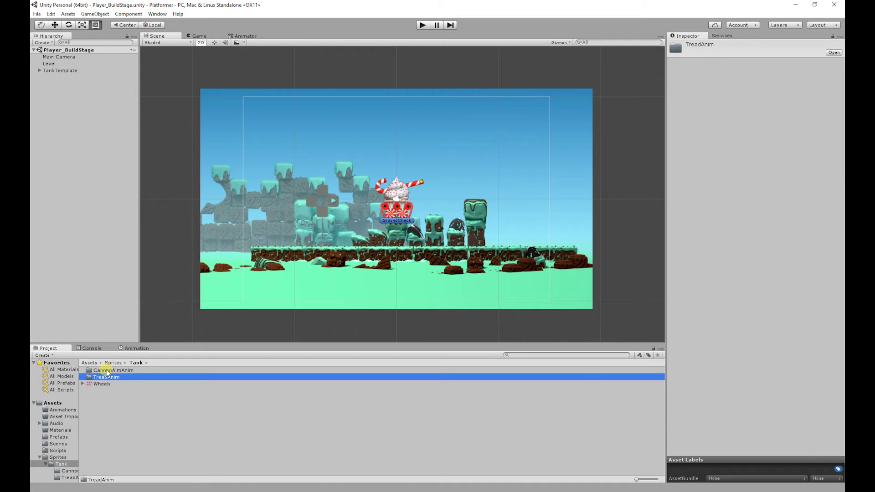
pyautogui.click(108, 370)
pyautogui.click(107, 391)
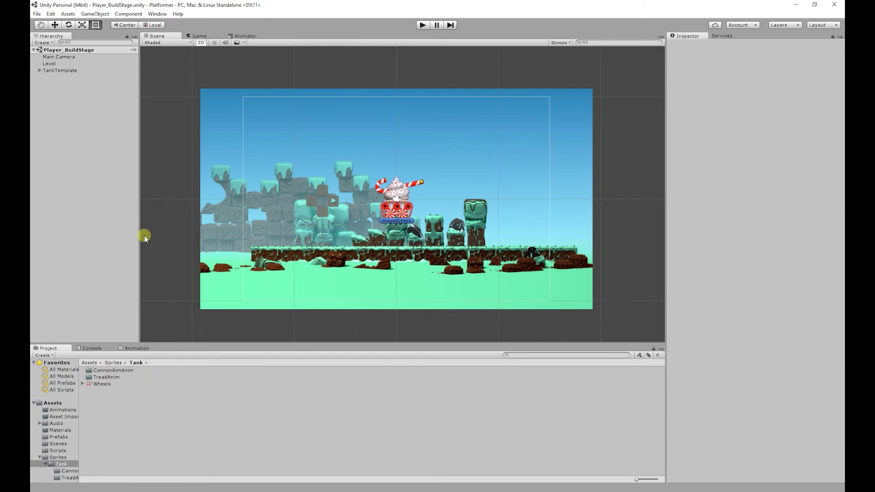
# Set the Wheels texture's Sprite Mode to Multiple and apply the import setting.
pyautogui.click(102, 384)
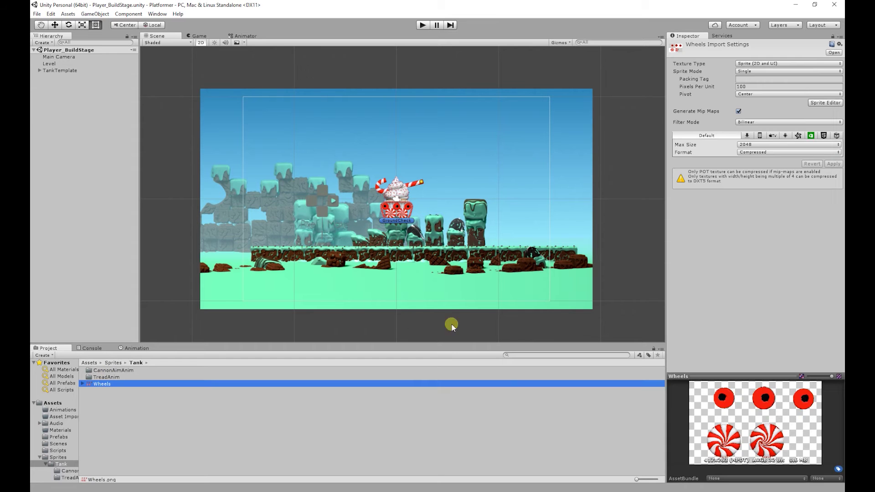
pyautogui.click(744, 72)
pyautogui.click(752, 91)
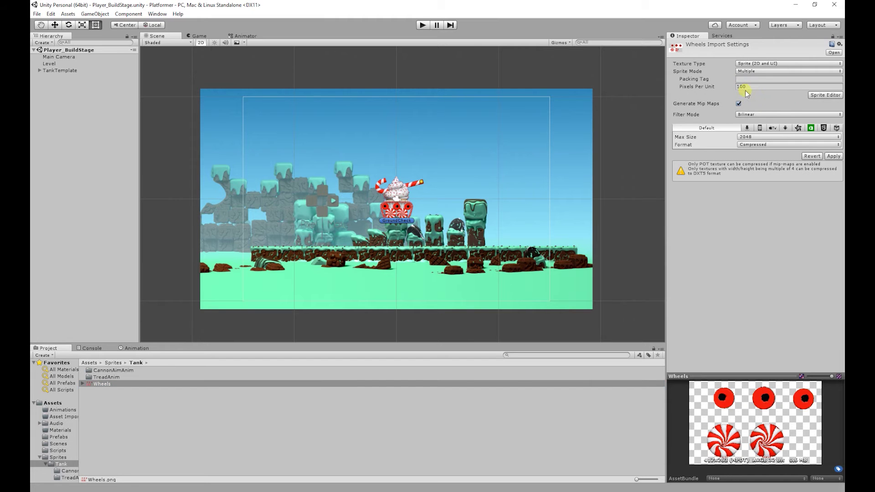
pyautogui.click(835, 156)
pyautogui.click(833, 156)
# In the Sprite Editor, draw slices about 95 px wide around the three red wheels and larger ones around the two peppermint wheels.
pyautogui.click(825, 95)
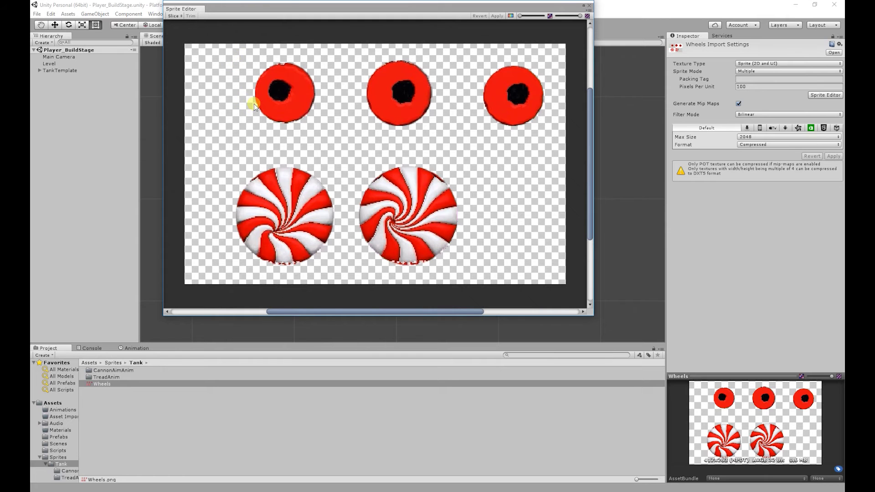
pyautogui.moveTo(239, 50); pyautogui.dragTo(326, 136)
pyautogui.moveTo(356, 45); pyautogui.dragTo(446, 142)
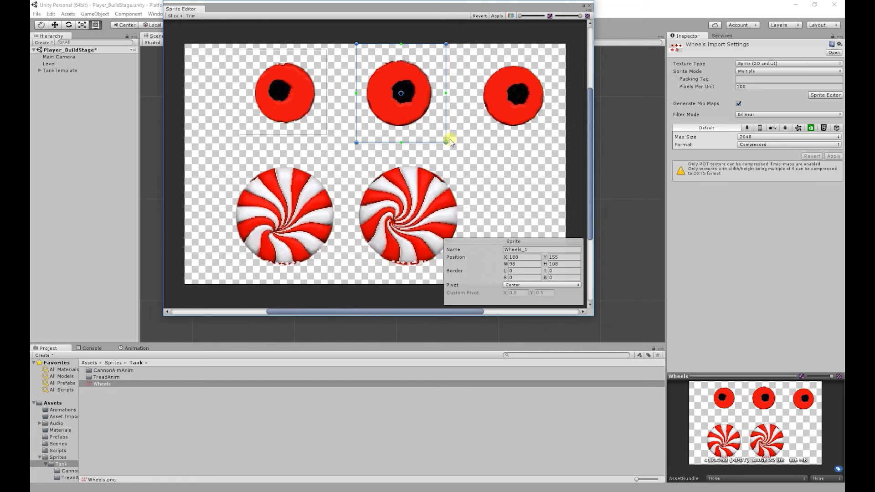
pyautogui.moveTo(475, 49); pyautogui.dragTo(557, 144)
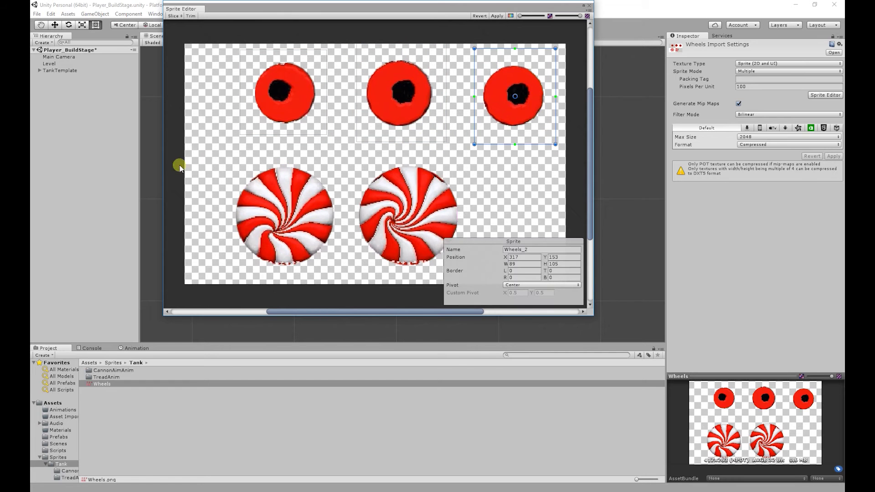
pyautogui.moveTo(220, 149); pyautogui.dragTo(343, 276)
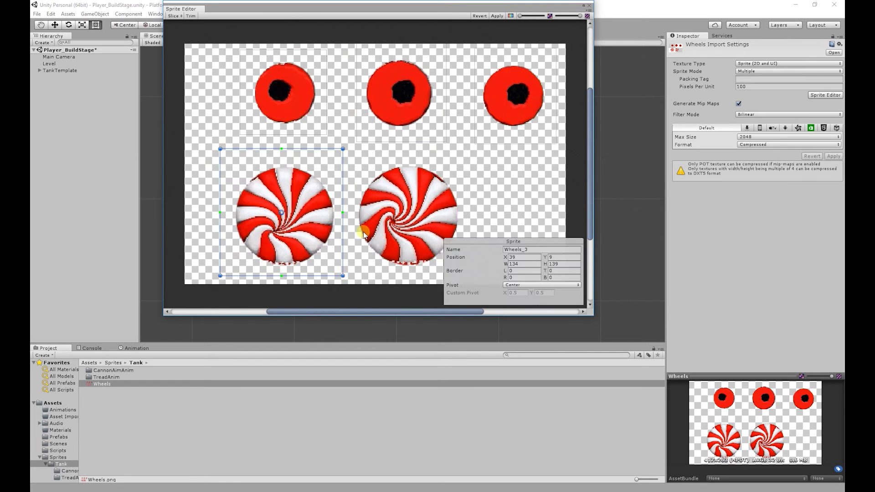
pyautogui.moveTo(353, 150); pyautogui.dragTo(483, 277)
# Trim the slices of the first and middle red wheels to fit their artwork.
pyautogui.click(271, 129)
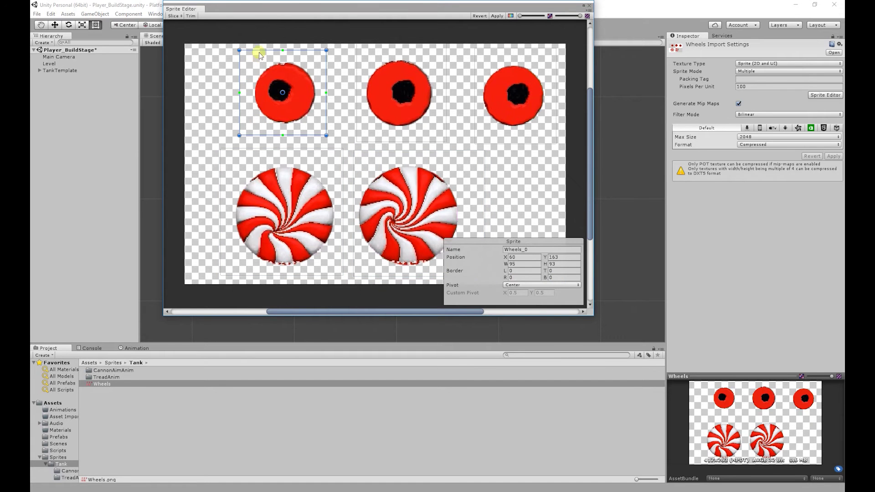
pyautogui.click(300, 111)
pyautogui.click(191, 17)
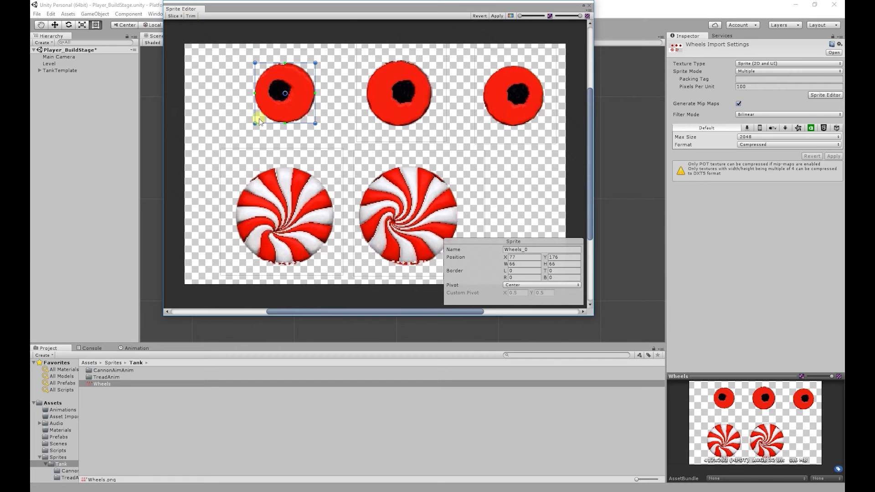
pyautogui.click(392, 96)
pyautogui.click(337, 108)
pyautogui.click(400, 96)
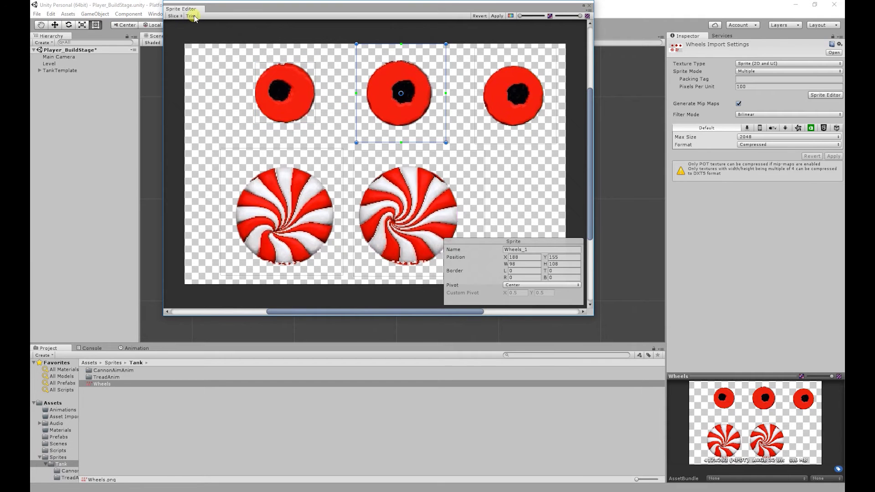
pyautogui.click(190, 16)
# Trim the slices of the last red wheel and both peppermint wheels to fit their artwork.
pyautogui.click(508, 102)
pyautogui.click(190, 17)
pyautogui.click(274, 214)
pyautogui.click(190, 16)
pyautogui.click(407, 214)
pyautogui.click(191, 16)
pyautogui.click(298, 56)
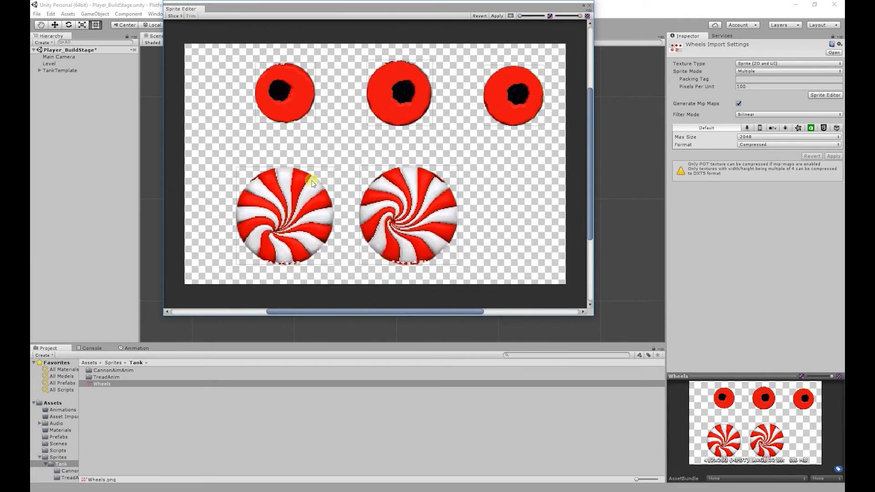
# Name the first red wheel's slice Wheel_TopBack and the middle red wheel's slice Wheel_TopMiddle.
pyautogui.click(291, 95)
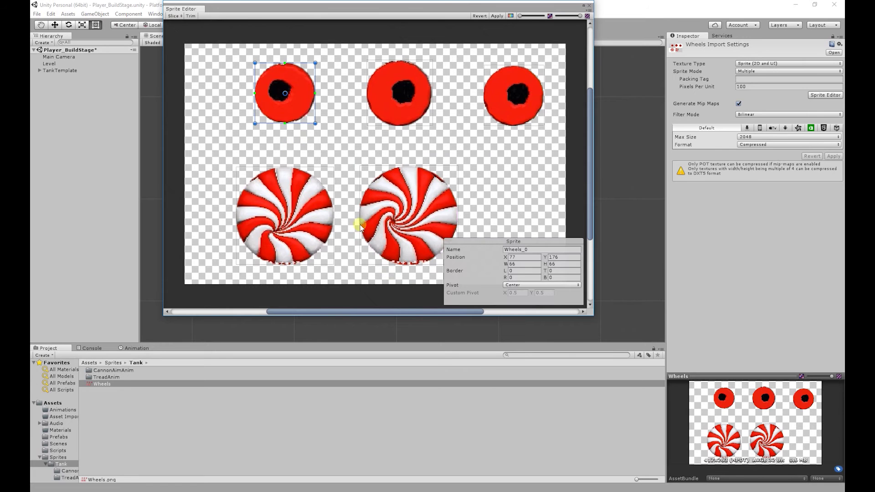
pyautogui.click(531, 249)
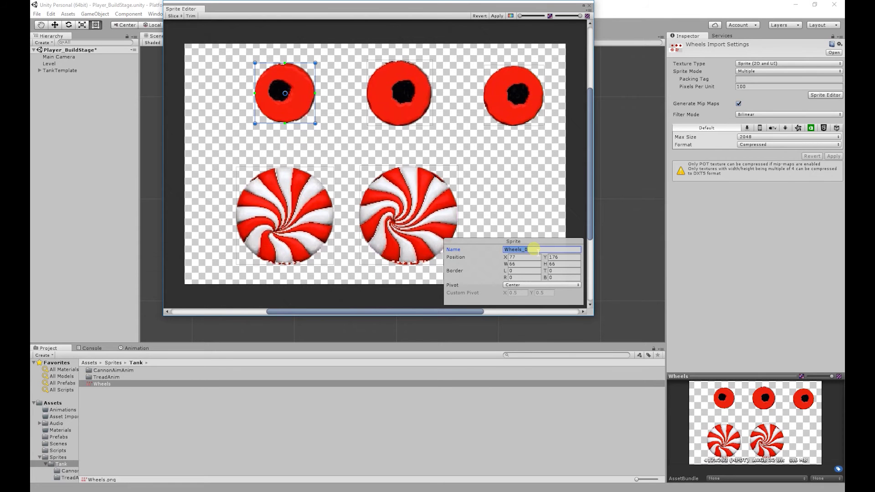
pyautogui.write('Wheel_TopBack')
pyautogui.click(378, 109)
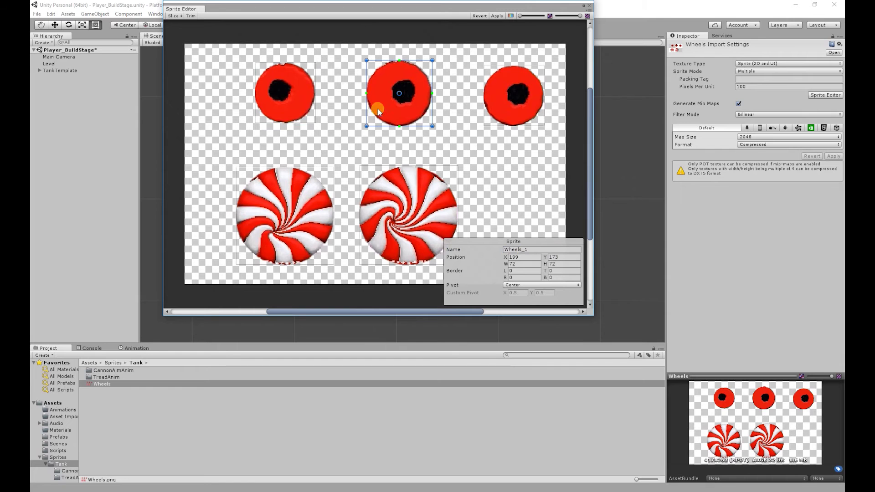
pyautogui.click(529, 249)
pyautogui.write('Wheel_TopMiddle')
# Name the last red wheel's slice Wheel_TopFront and the first peppermint wheel's slice Wheel_BottomBack.
pyautogui.click(513, 119)
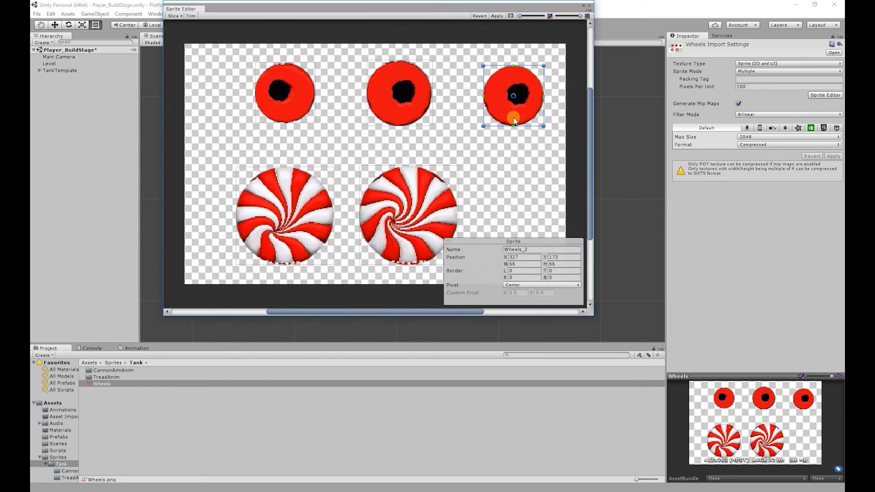
pyautogui.click(491, 250)
pyautogui.write('Wheel_TopFront')
pyautogui.press('Tab')
pyautogui.press('BackSpace')
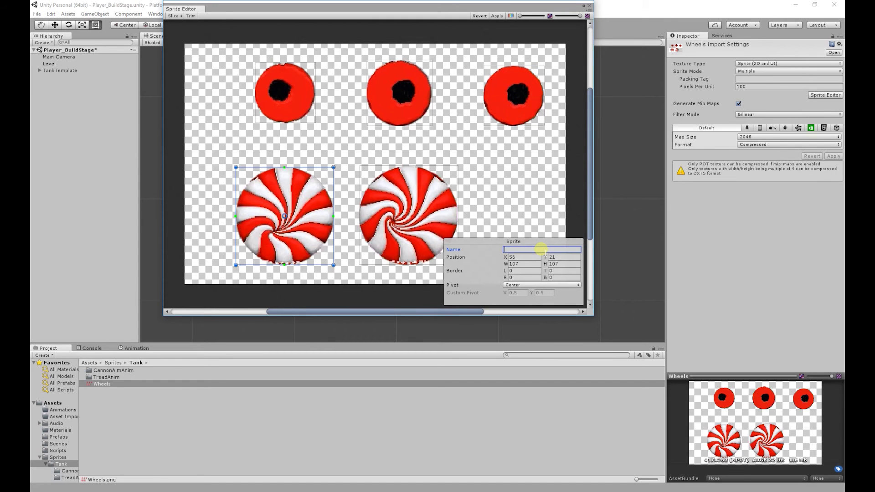
pyautogui.write('Wheels_4')
# Name the second peppermint wheel's slice Wheel_BottomFront and apply the slicing to the Wheels sprite sheet.
pyautogui.click(406, 214)
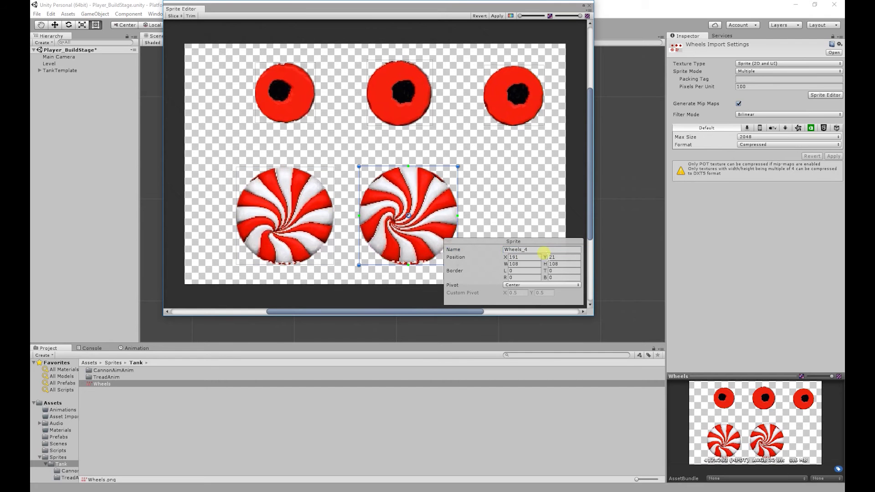
pyautogui.click(541, 249)
pyautogui.write('Wheel_BottomFront')
pyautogui.click(522, 196)
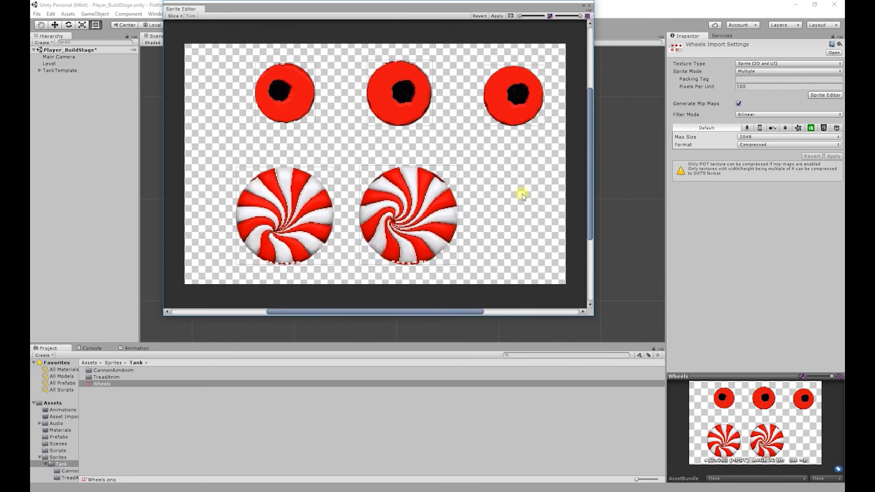
pyautogui.click(497, 16)
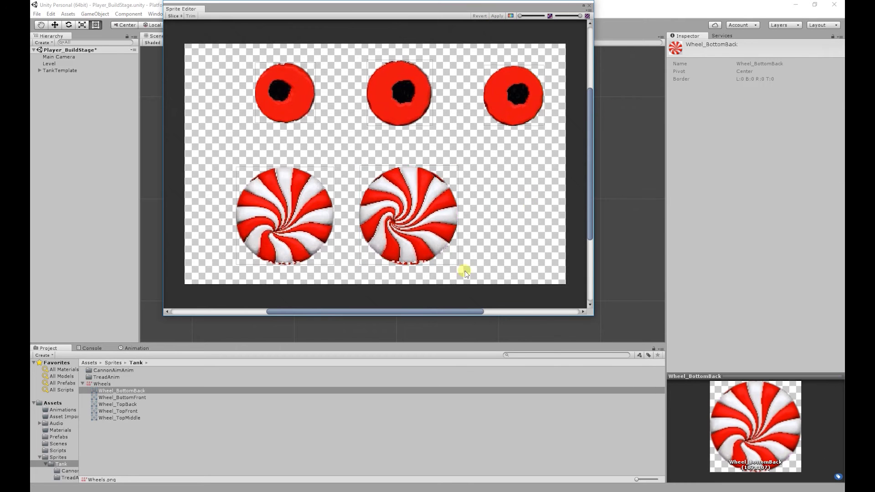
# Check the sliced Wheel_BottomFront and Wheel_TopBack sprites, and close the Sprite Editor.
pyautogui.click(132, 398)
pyautogui.click(131, 404)
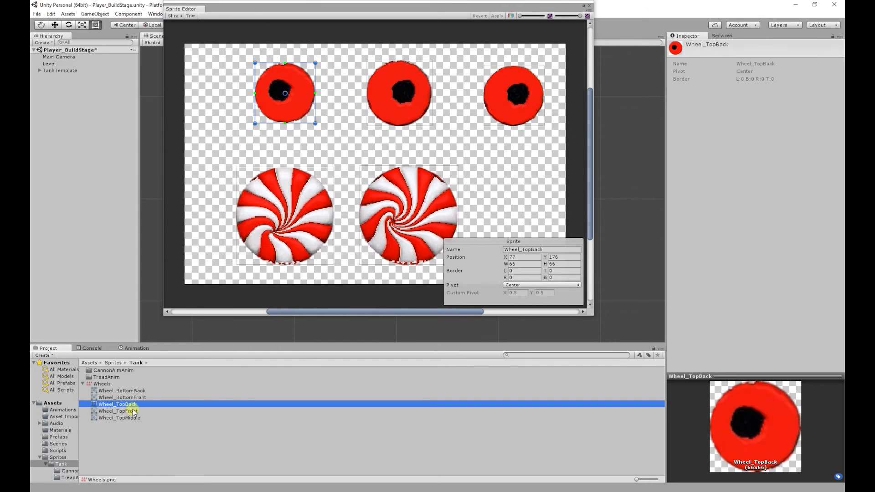
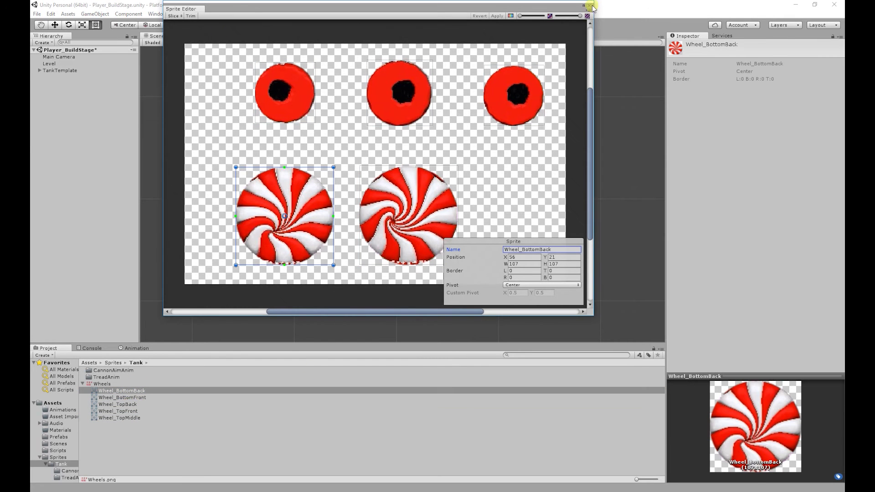
pyautogui.click(590, 6)
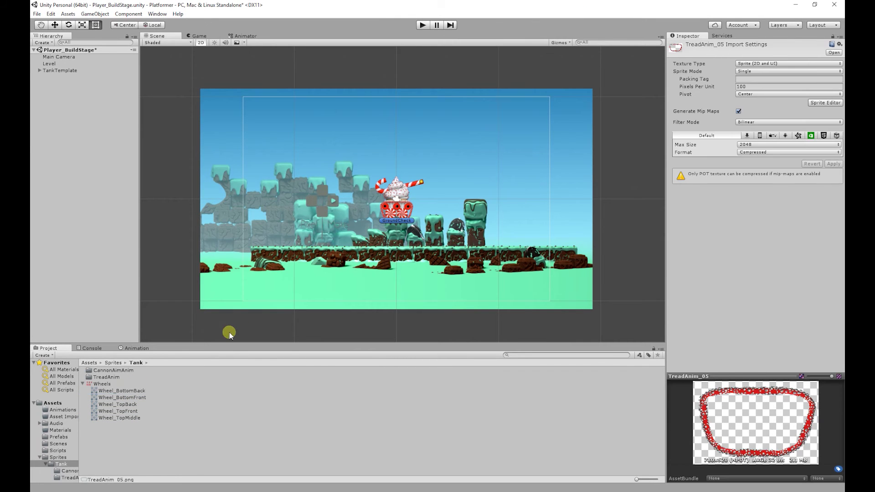
# Open the CannonAimAnimDown1 sprite for editing and move its pivot to the lower middle of the frosting, about X 0.45, Y 0.42.
pyautogui.doubleClick(114, 370)
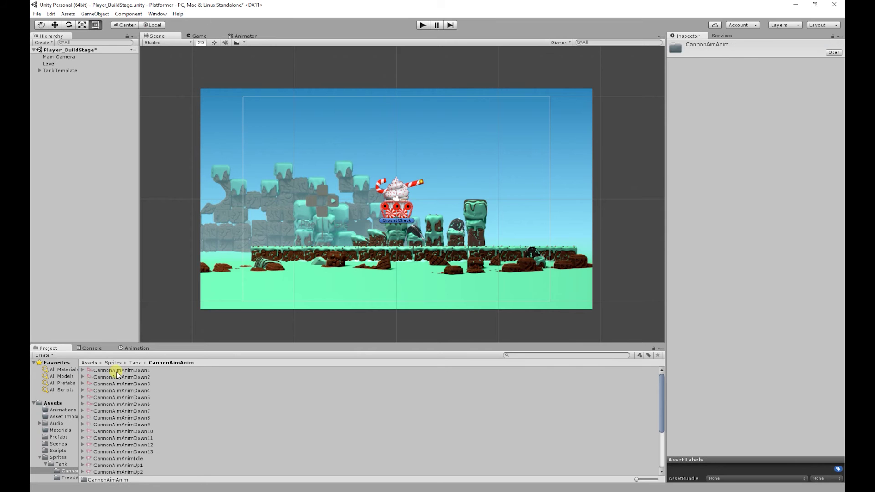
pyautogui.click(130, 370)
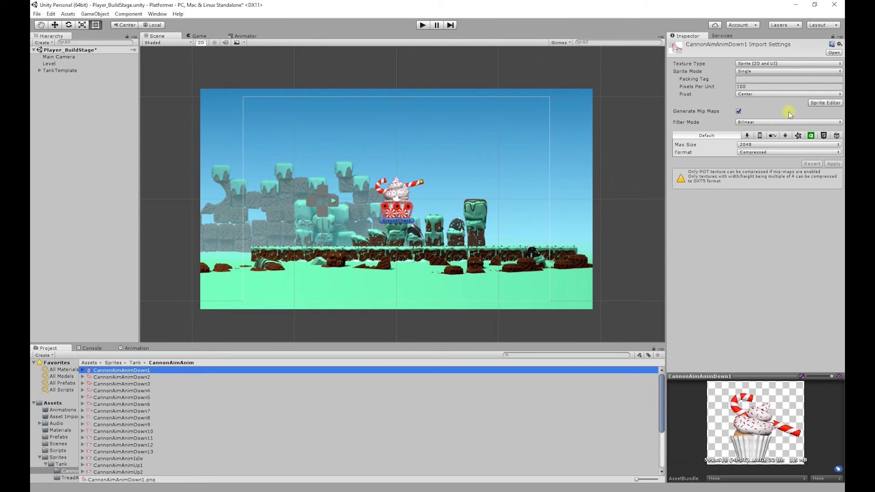
pyautogui.click(825, 103)
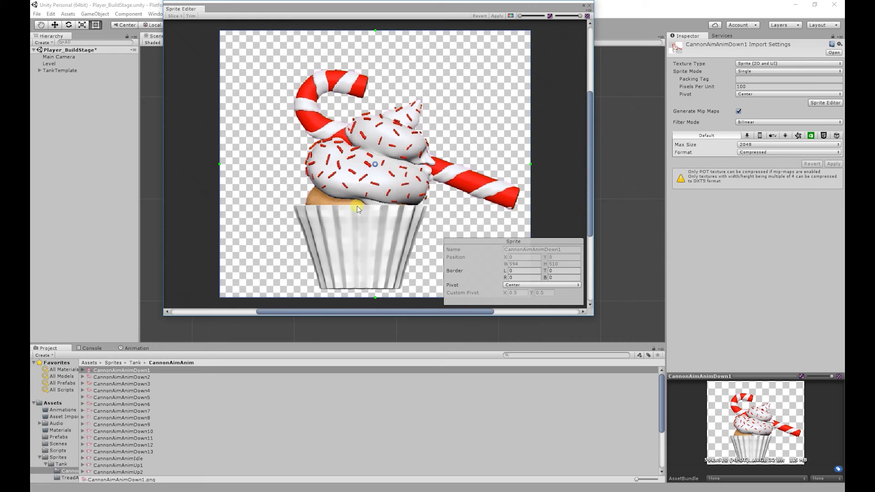
pyautogui.moveTo(374, 164); pyautogui.dragTo(359, 185)
# Set the CannonAimAnimDown1 sprite's custom pivot X to 0.45, enter its Y value, and apply the change.
pyautogui.click(519, 293)
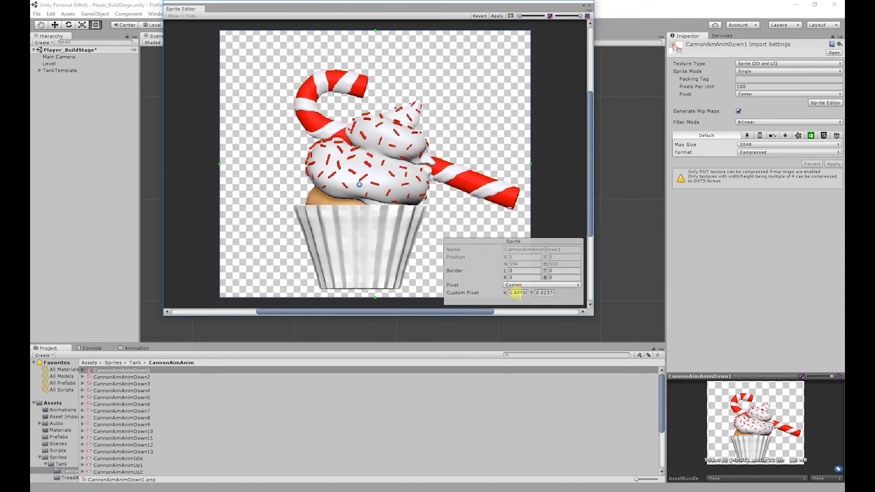
pyautogui.moveTo(511, 291); pyautogui.dragTo(542, 294)
pyautogui.write('0.45')
pyautogui.click(545, 294)
pyautogui.write('0')
pyautogui.click(497, 16)
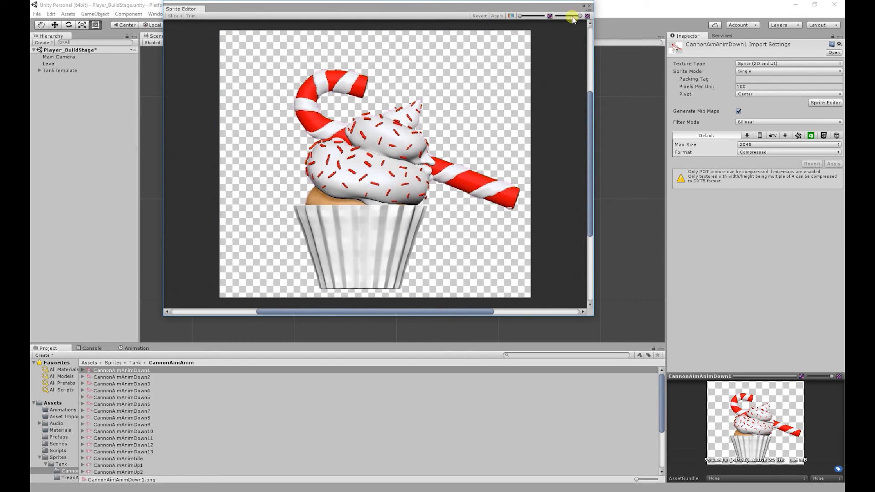
# Select all the CannonAimAnim sprites and apply a custom pivot of X 0.45, Y 0.42 to them together.
pyautogui.click(136, 377)
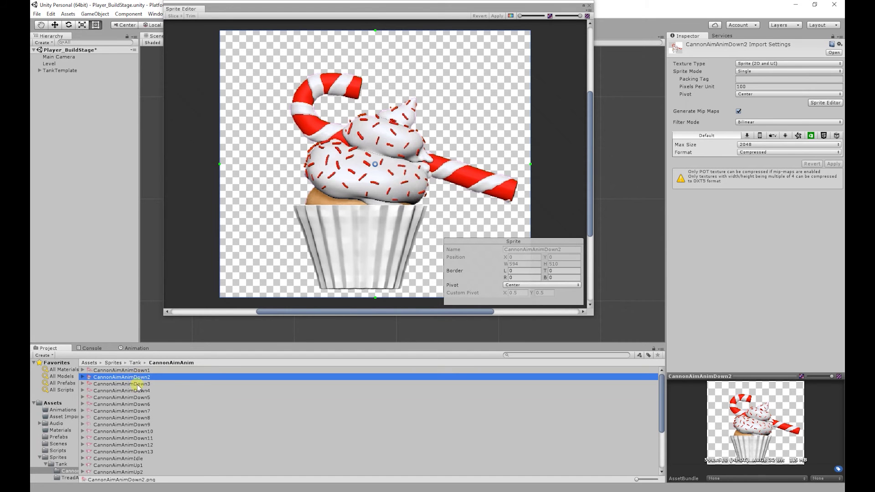
pyautogui.hotkey('ctrl', 'a')
pyautogui.click(588, 7)
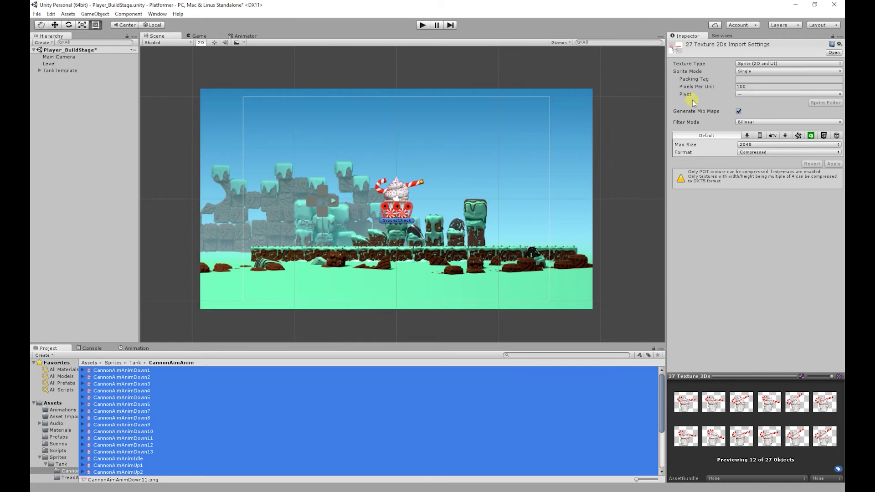
pyautogui.click(752, 94)
pyautogui.click(752, 188)
pyautogui.click(752, 102)
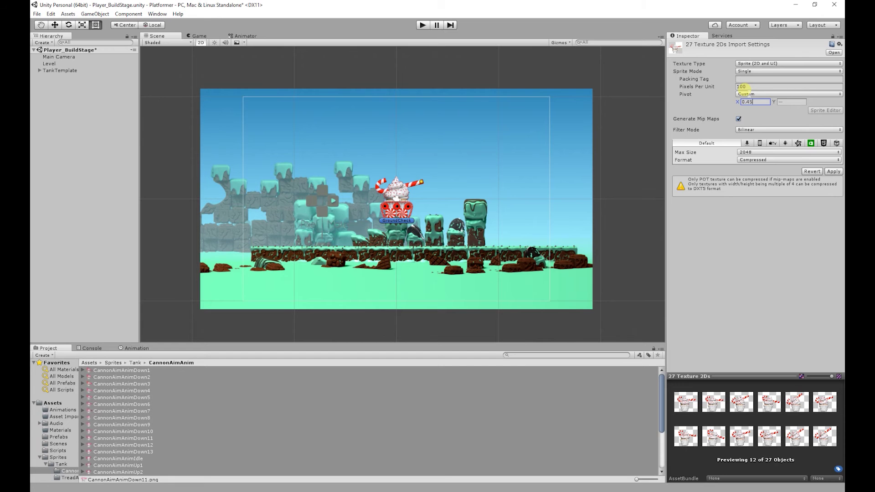
pyautogui.click(791, 102)
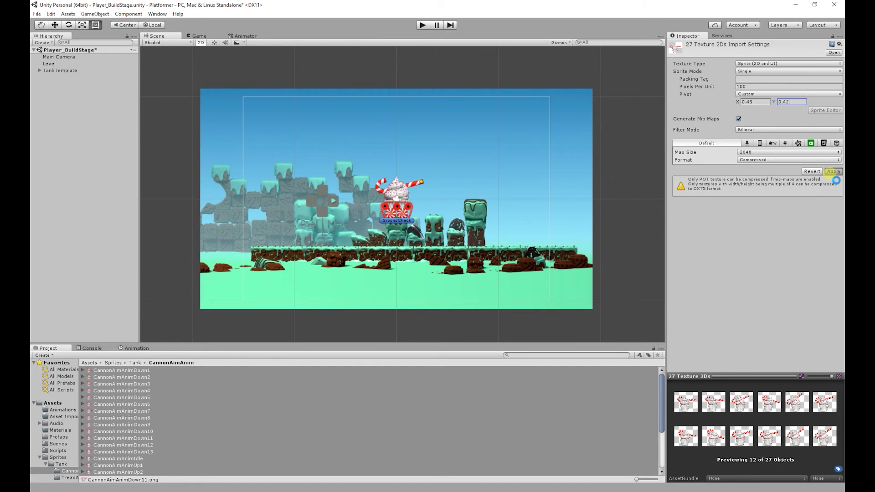
pyautogui.click(833, 172)
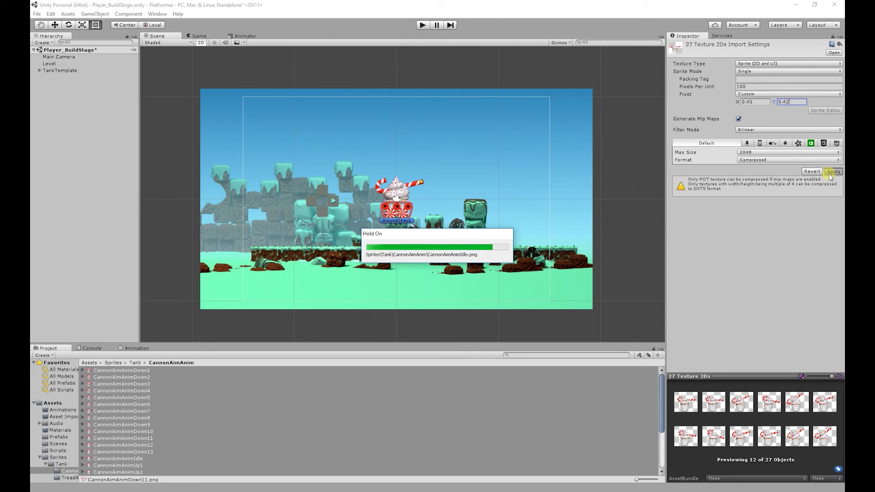
# Check the pivot import settings of the CannonAimAnimUp3 sprite and return to the Tank sprites folder.
pyautogui.scroll(-4, 187, 407)
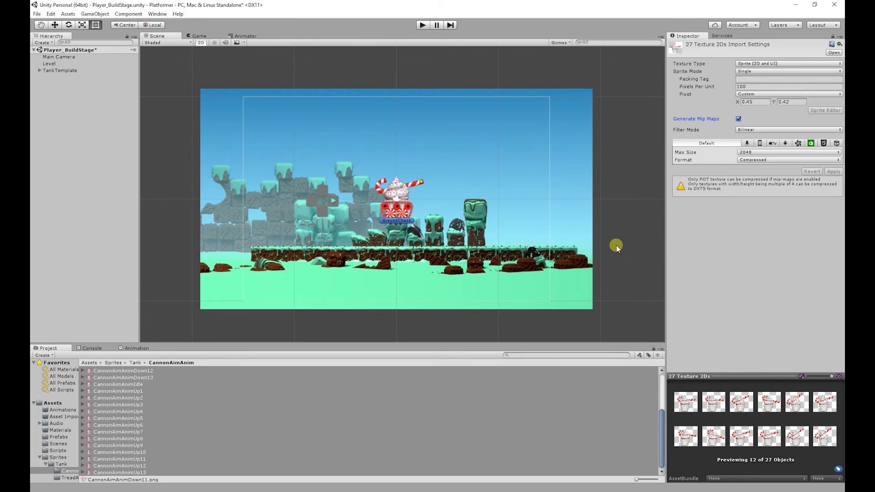
pyautogui.press('w')
pyautogui.click(132, 405)
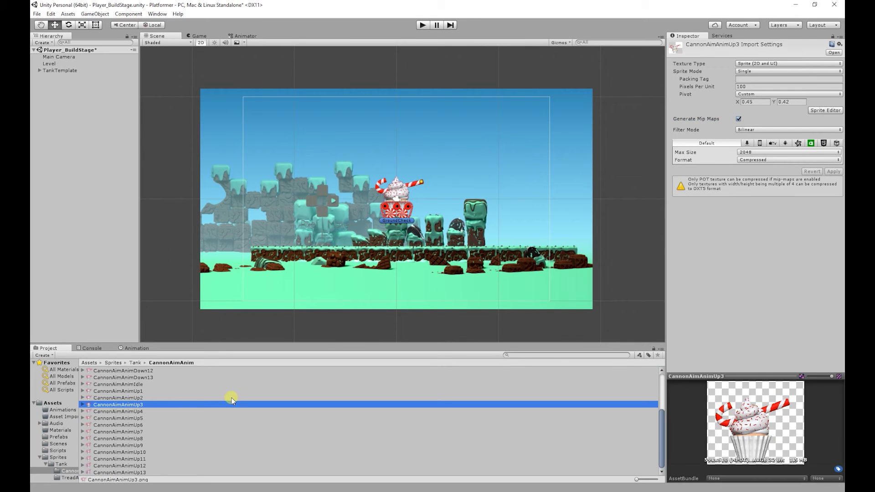
pyautogui.click(172, 363)
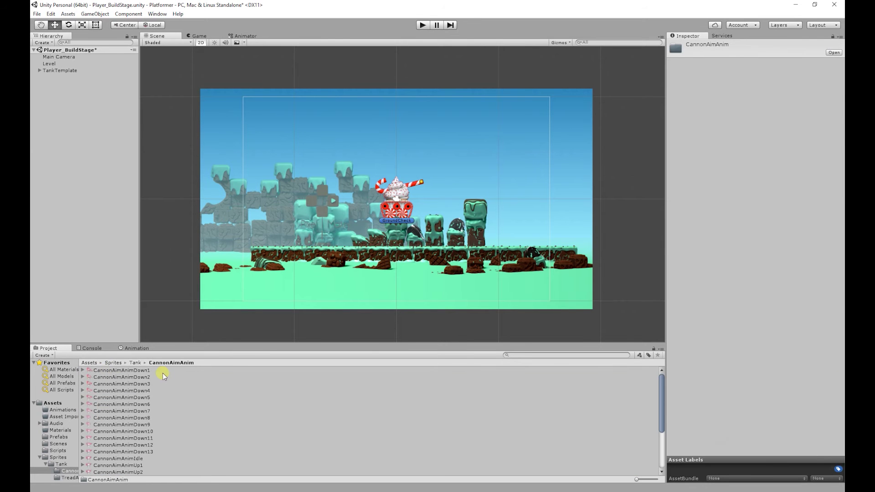
pyautogui.click(135, 362)
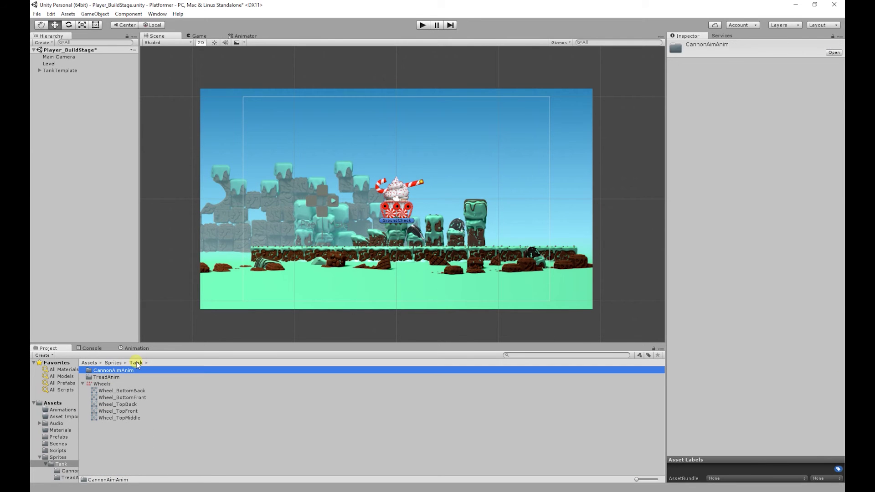
# Add the CannonAimAnimIdle sprite from the CannonAimAnim folder to the scene as a new object.
pyautogui.click(103, 377)
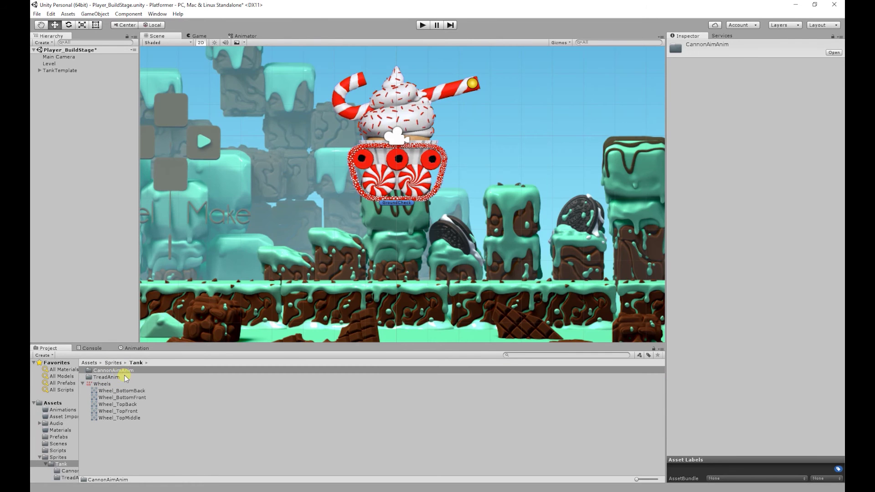
pyautogui.click(111, 371)
pyautogui.doubleClick(112, 371)
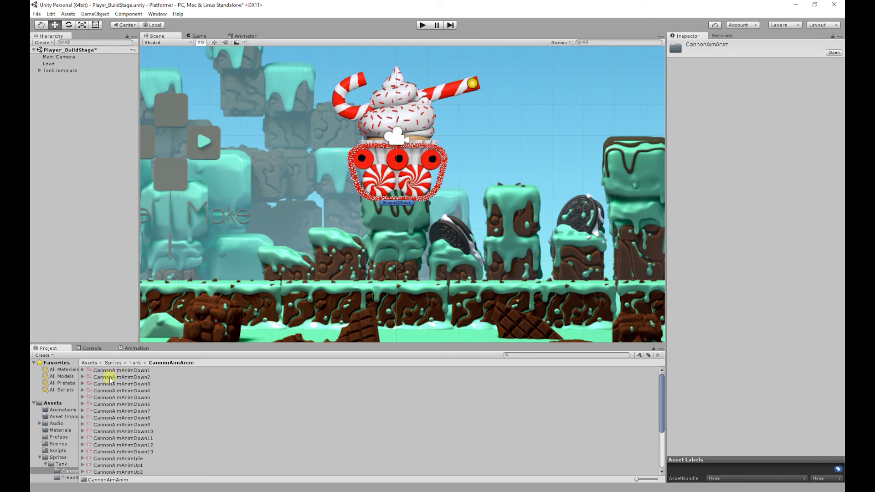
pyautogui.scroll(-3, 121, 410)
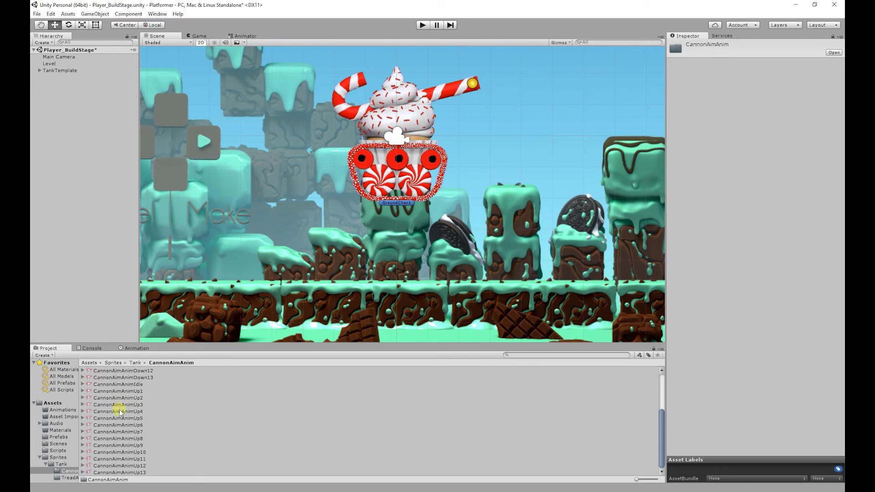
pyautogui.click(141, 385)
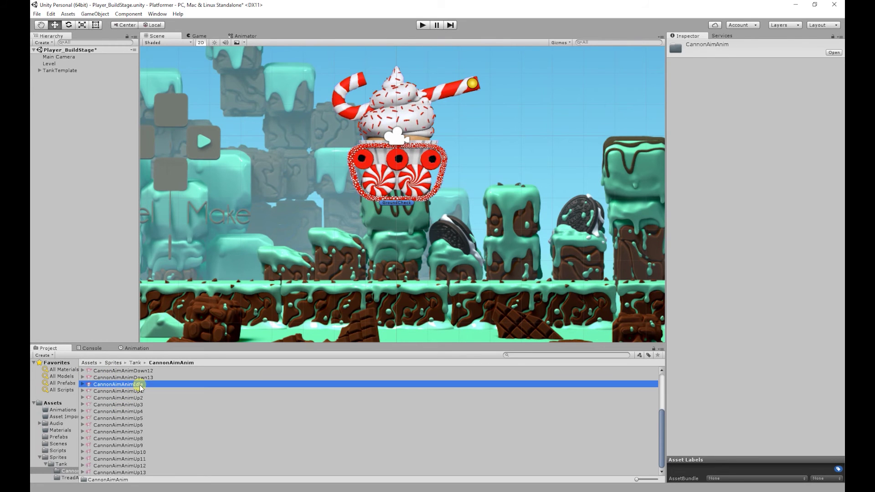
pyautogui.moveTo(140, 387); pyautogui.dragTo(89, 242)
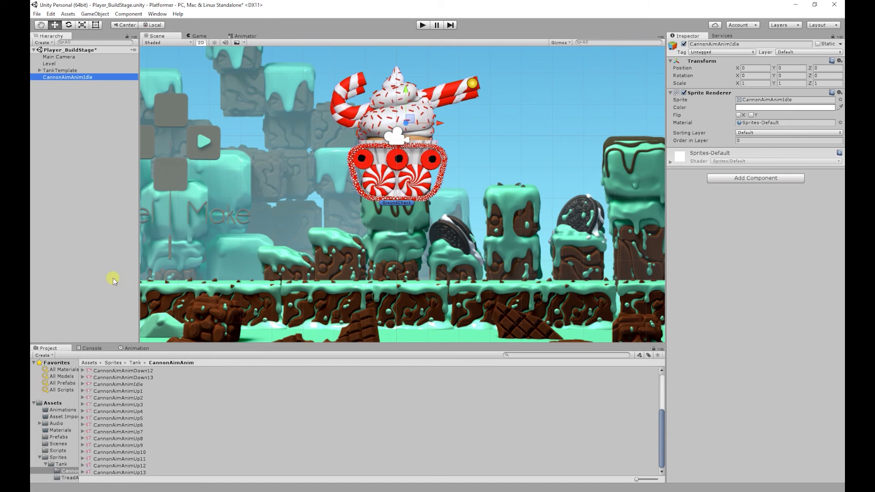
# Set the CannonAimAnimIdle object's order in layer to 2 and align it over the template's cannon at about X 0.05, Y 0.26.
pyautogui.click(57, 71)
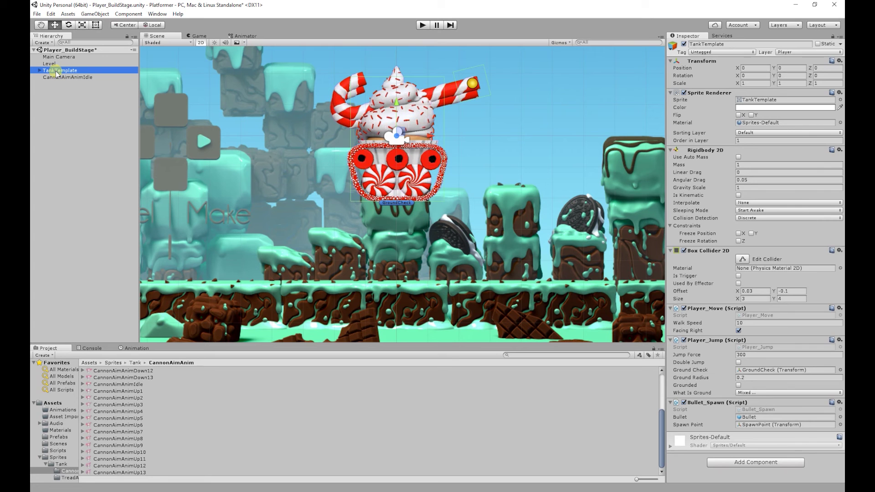
pyautogui.click(67, 78)
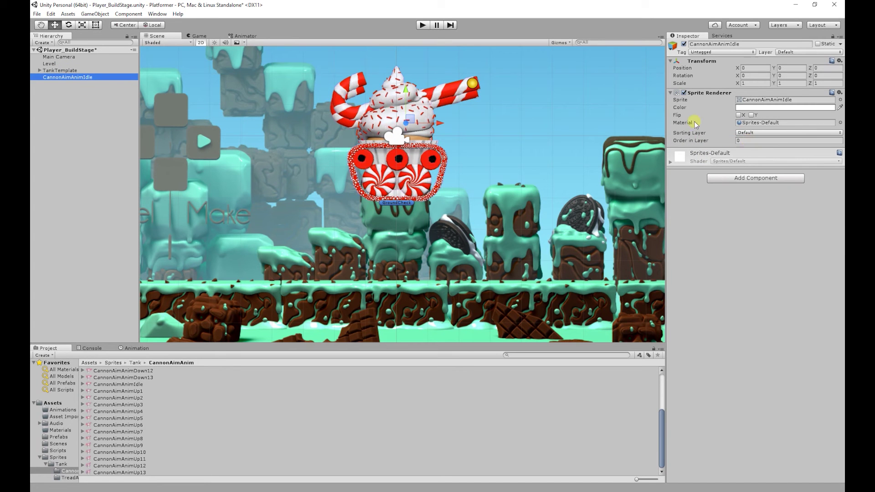
pyautogui.click(747, 141)
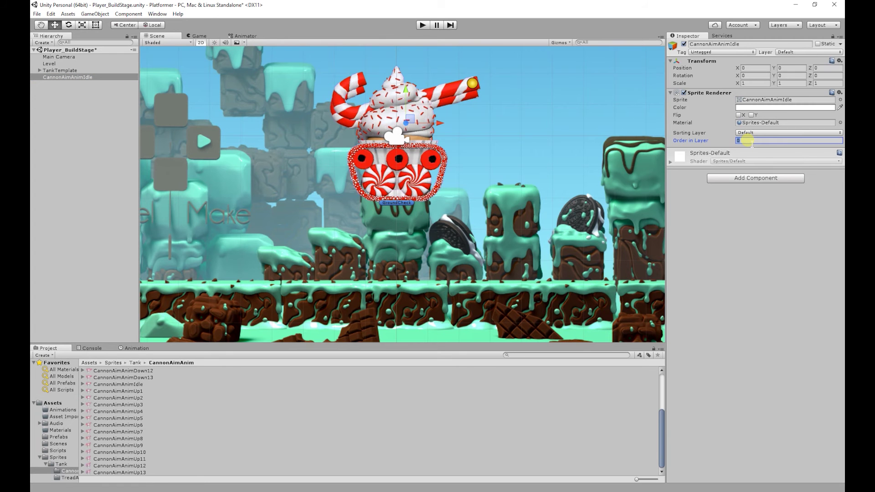
pyautogui.write('2')
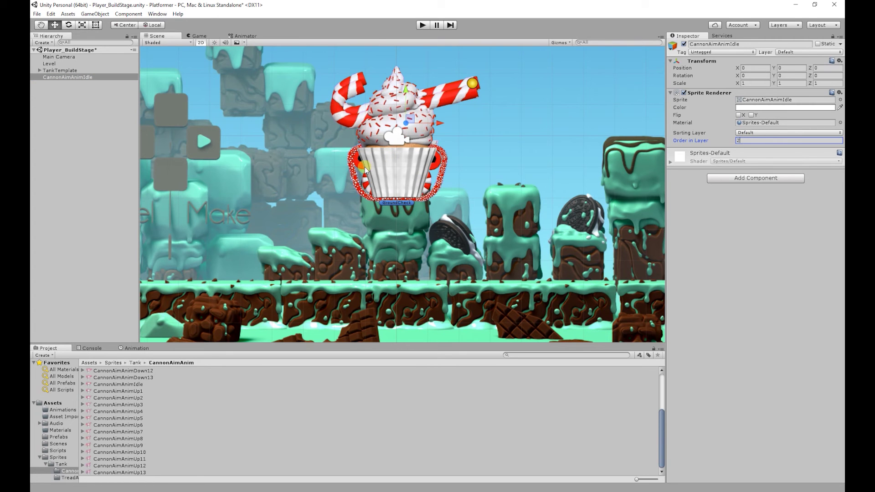
pyautogui.moveTo(409, 116); pyautogui.dragTo(411, 112)
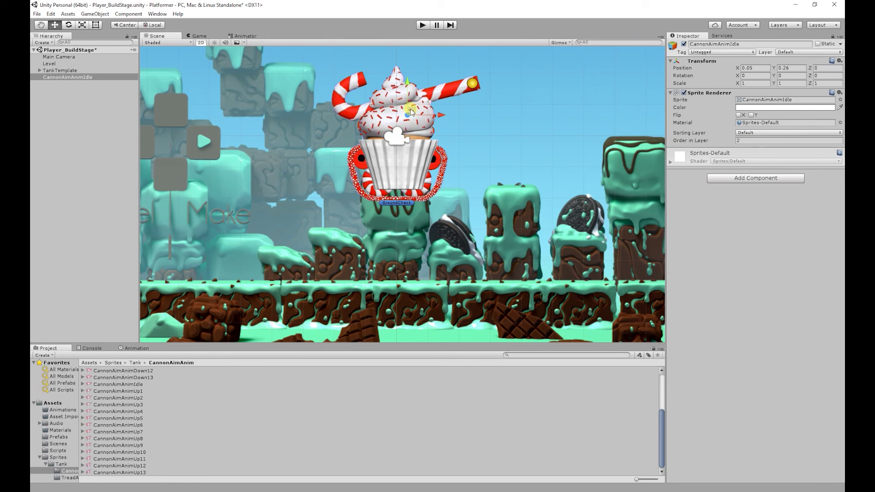
# Rename the CannonAimAnimIdle object as Tank.
pyautogui.click(62, 97)
pyautogui.click(65, 76)
pyautogui.click(758, 44)
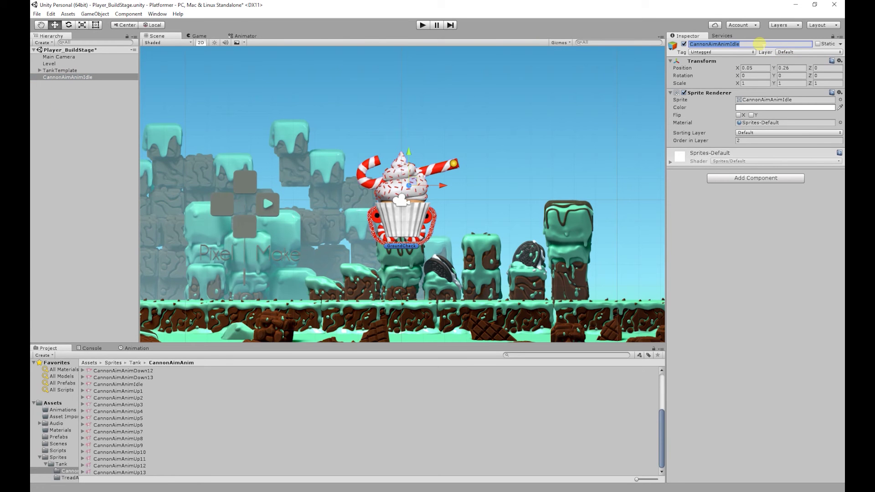
pyautogui.write('Tank')
pyautogui.press('Return')
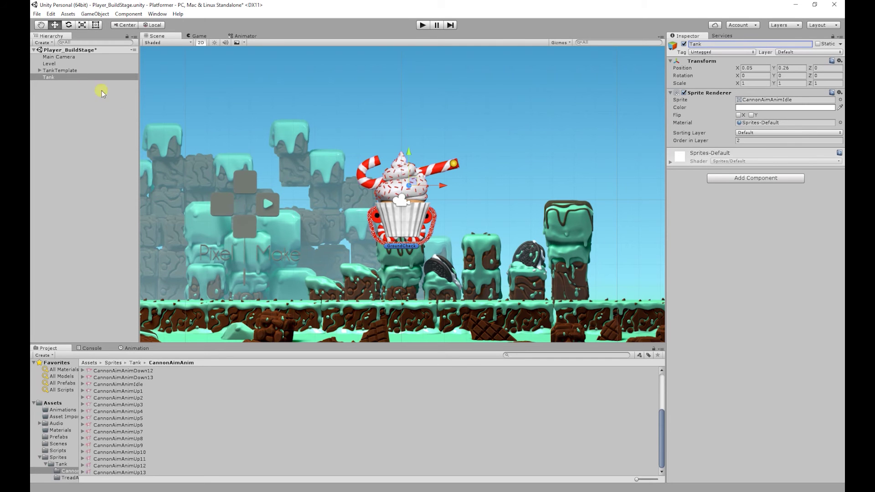
# Review the TankTemplate object's components and add a Rigidbody 2D component to the Tank object.
pyautogui.click(59, 70)
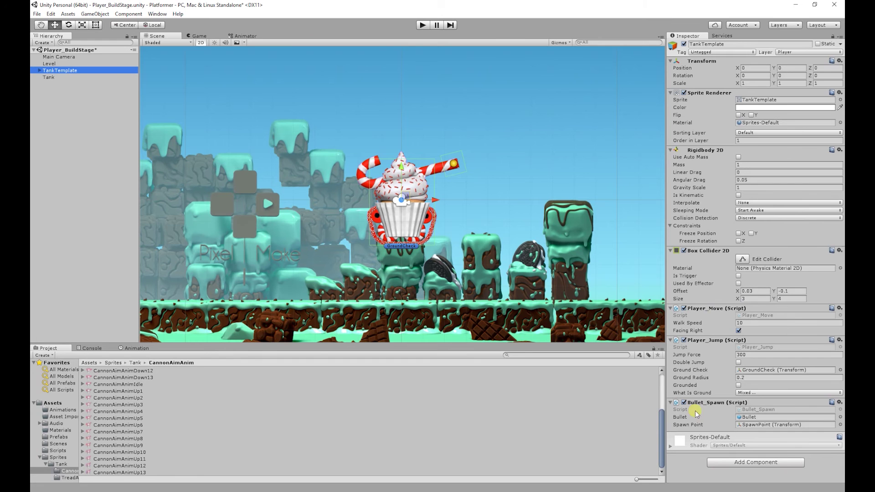
pyautogui.click(54, 78)
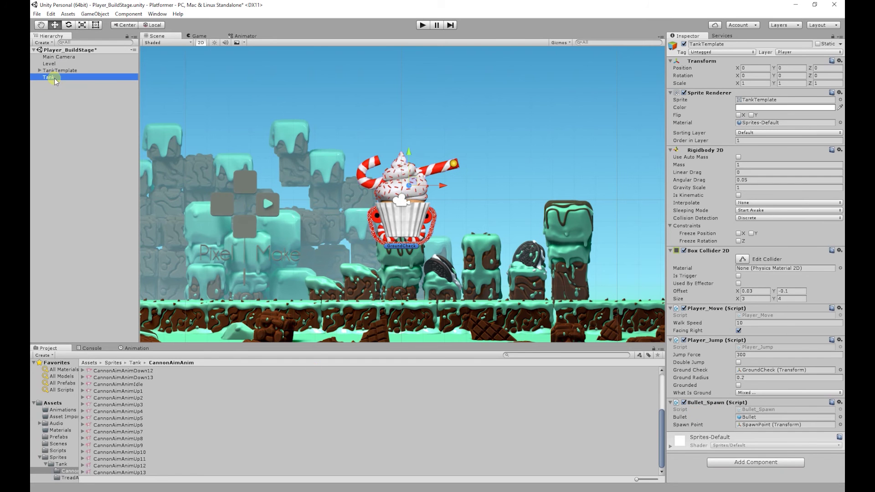
pyautogui.click(764, 180)
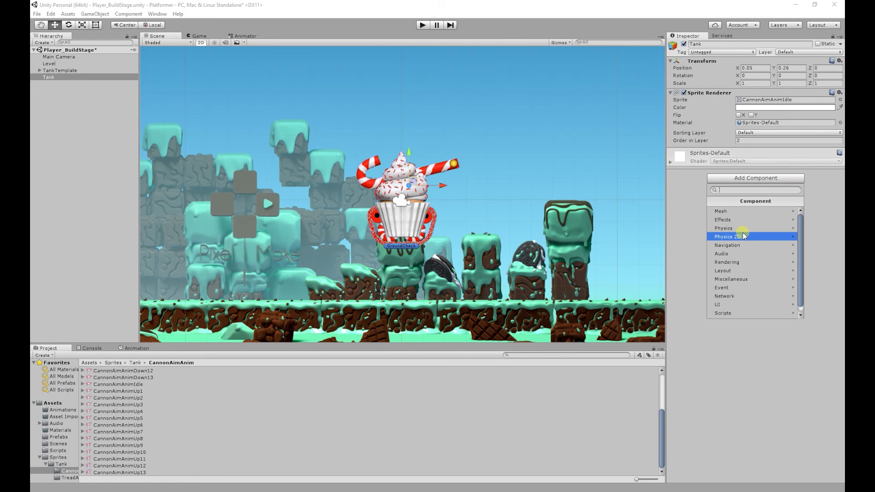
pyautogui.click(738, 236)
pyautogui.click(731, 211)
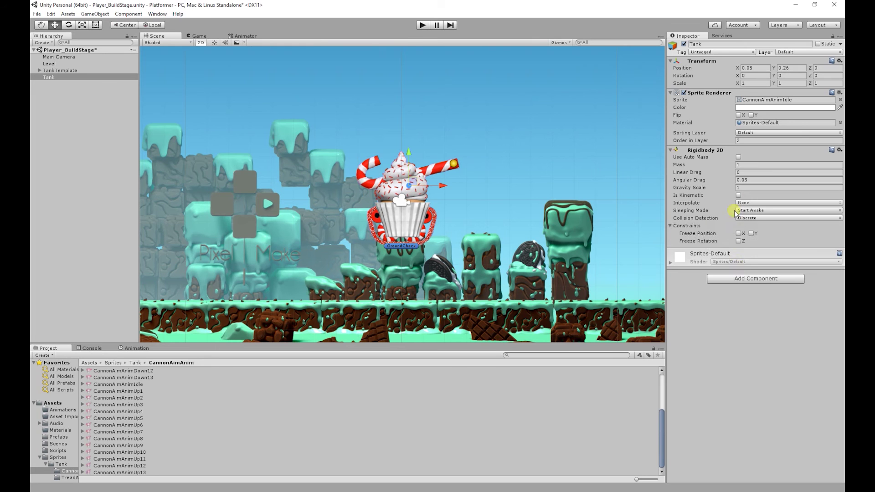
# Add a Circle Collider 2D component to the Tank object and set its offset to X 0, Y 0.
pyautogui.click(736, 280)
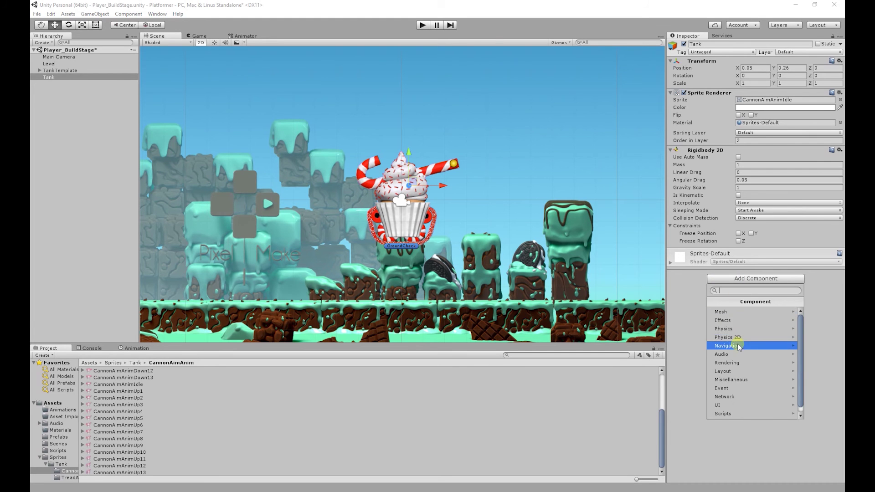
pyautogui.click(734, 329)
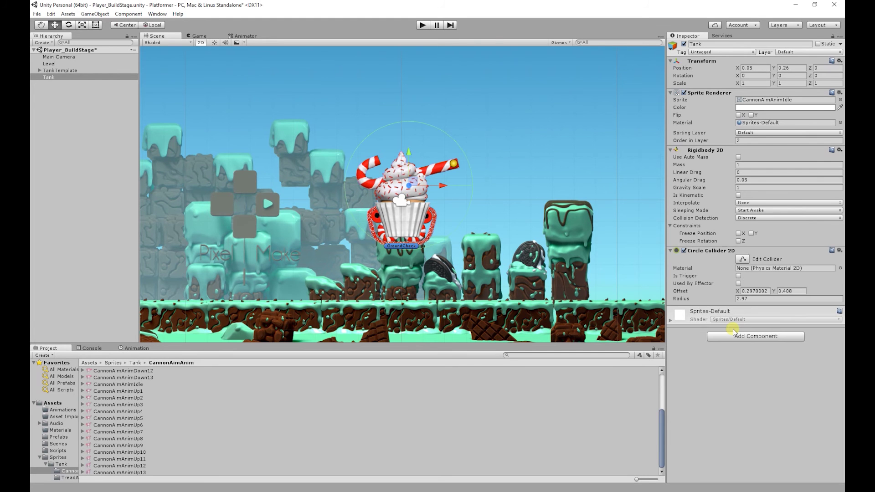
pyautogui.click(756, 291)
pyautogui.write('0')
pyautogui.click(792, 291)
pyautogui.write('0')
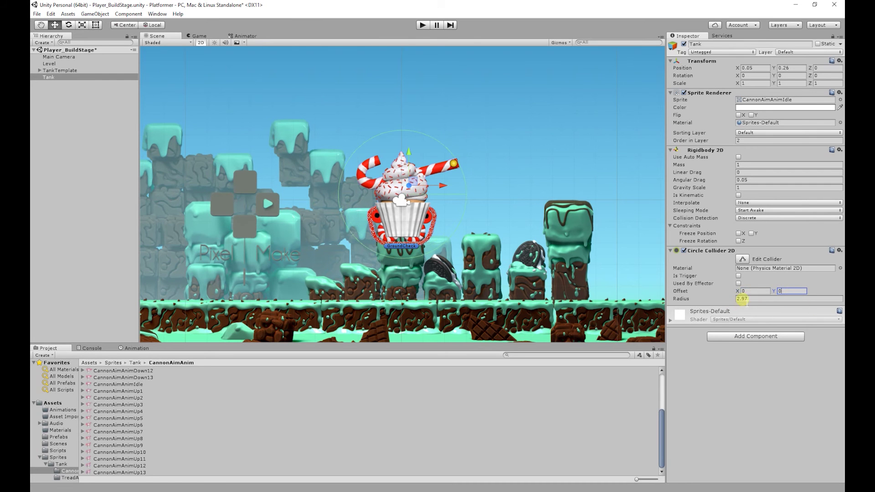
# Reduce the circle collider's radius to about 1.67 so it fits around the cannon's frosting.
pyautogui.click(691, 300)
pyautogui.moveTo(691, 302); pyautogui.dragTo(669, 303)
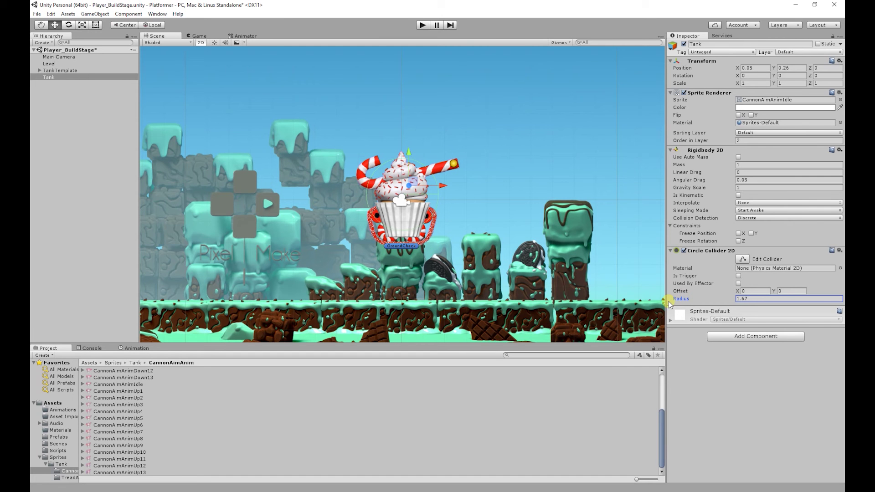
pyautogui.scroll(5, 467, 269)
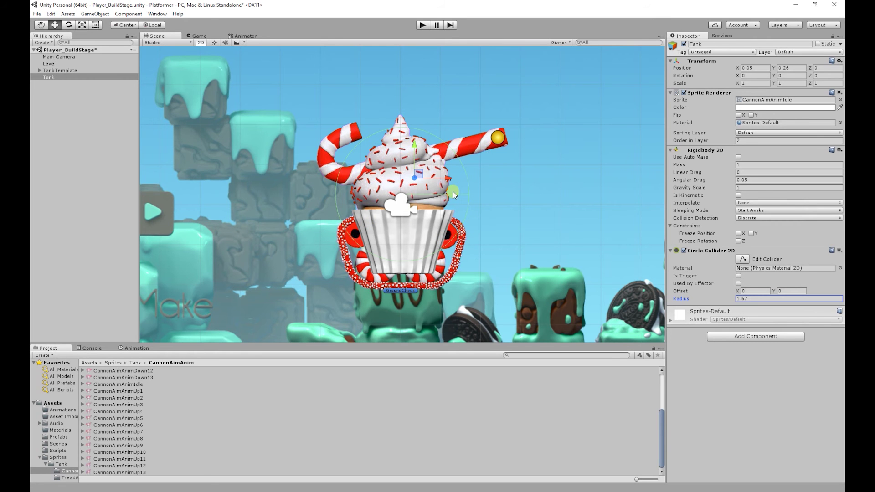
# Lower the Tank's circle collider by setting its Y offset to -0.7.
pyautogui.moveTo(773, 291); pyautogui.dragTo(769, 291)
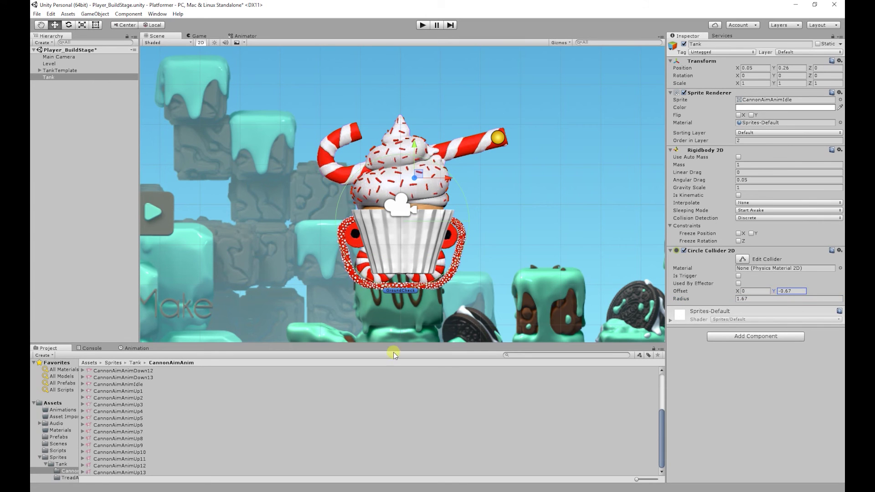
pyautogui.scroll(8, 405, 324)
pyautogui.scroll(-8, 395, 247)
# Attach the Player_Move, Player_Jump and Bullet_Spawn scripts to the Tank object.
pyautogui.click(89, 363)
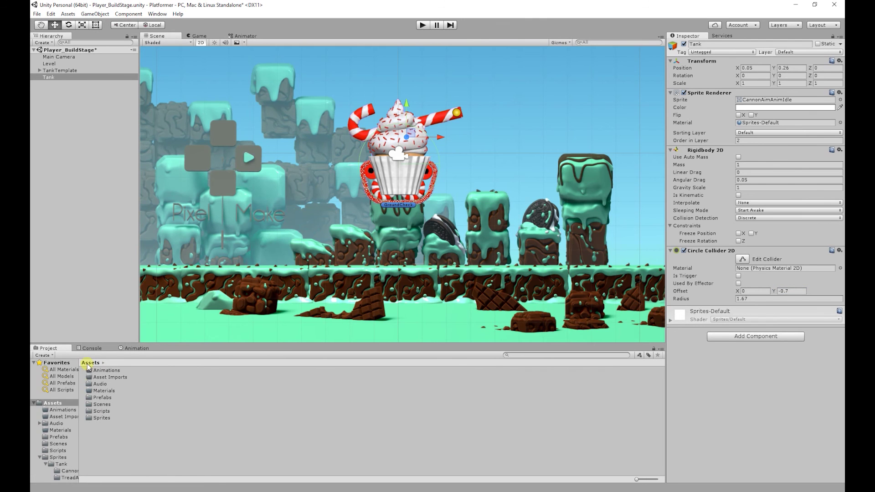
pyautogui.doubleClick(101, 411)
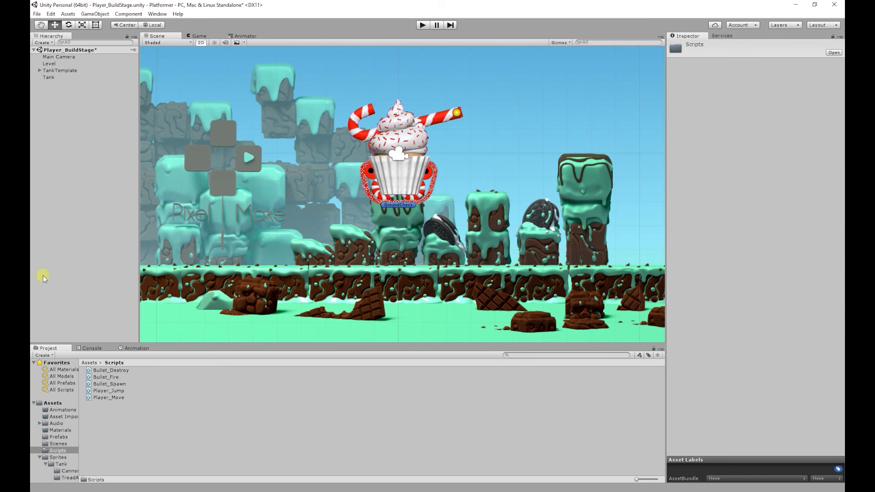
pyautogui.moveTo(112, 399); pyautogui.dragTo(50, 79)
pyautogui.moveTo(111, 391); pyautogui.dragTo(51, 78)
pyautogui.moveTo(109, 385); pyautogui.dragTo(50, 76)
pyautogui.click(50, 77)
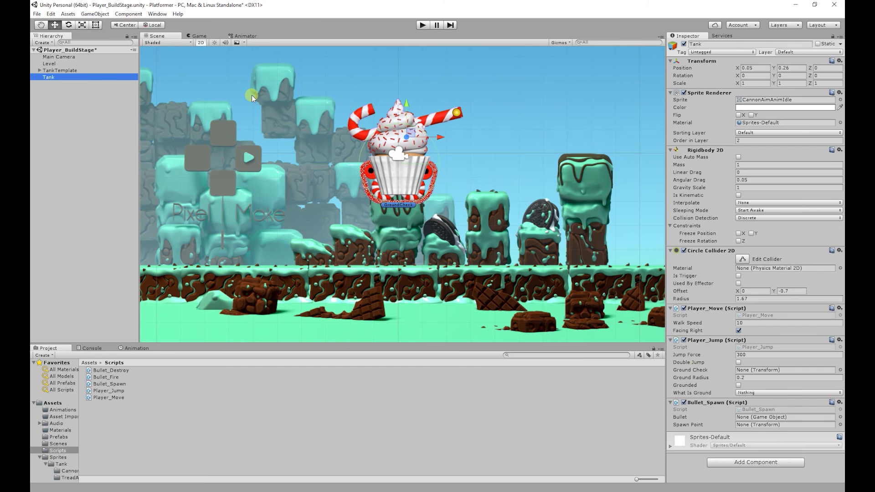
# Create an empty child of Tank named GroundCheck and assign it as the Player_Jump script's Ground Check.
pyautogui.rightClick(55, 76)
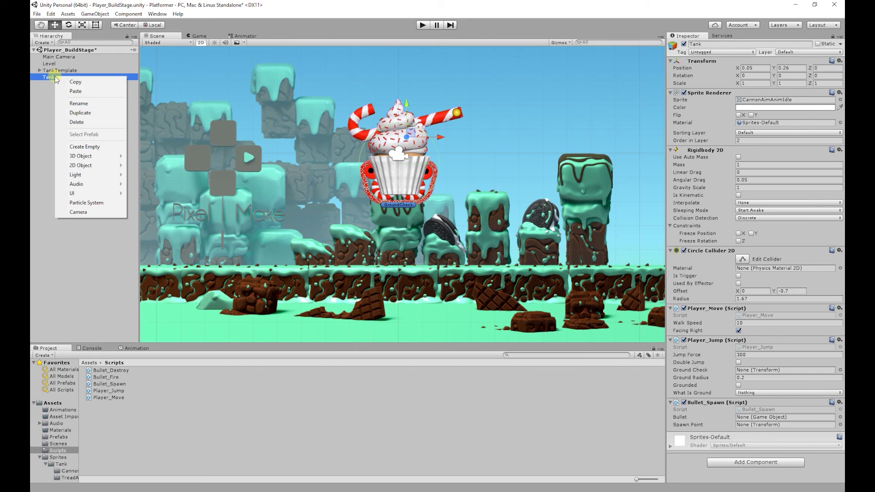
pyautogui.click(86, 147)
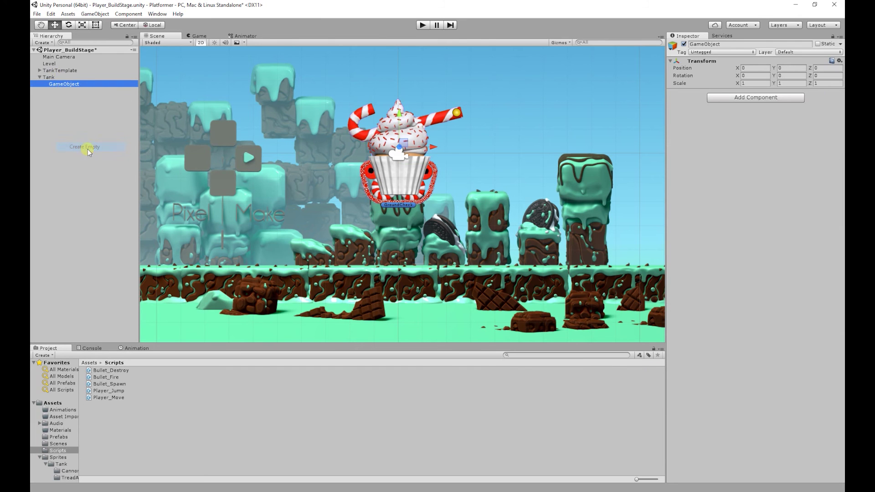
pyautogui.click(65, 84)
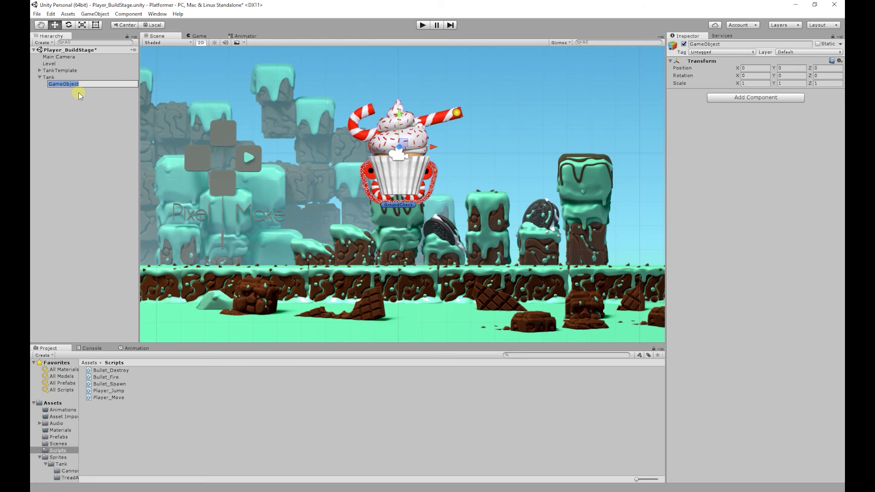
pyautogui.write('GroundCheck')
pyautogui.press('Return')
pyautogui.click(55, 78)
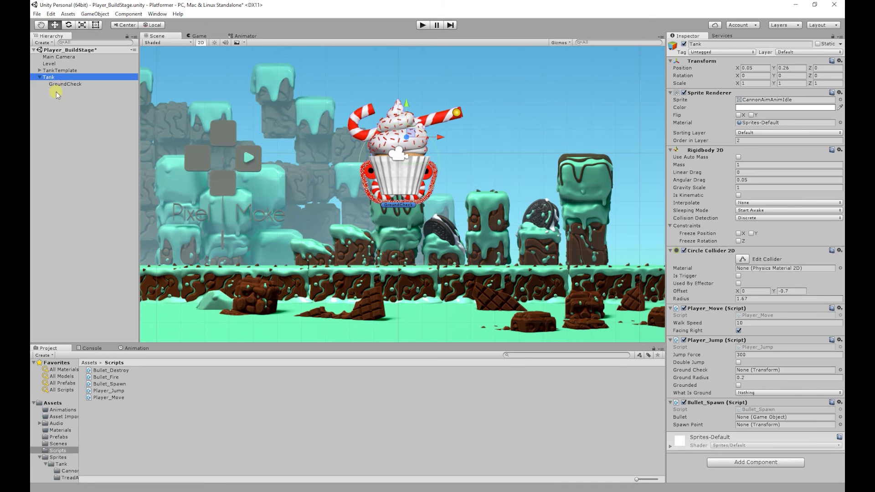
pyautogui.moveTo(64, 84); pyautogui.dragTo(754, 372)
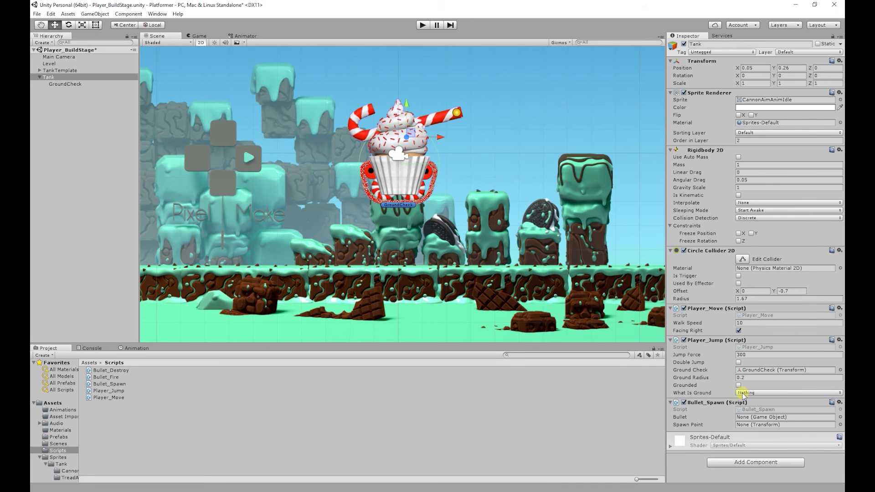
# Set Player_Jump's What Is Ground to a mixed selection of layers and put the Tank object on the Player layer.
pyautogui.click(743, 393)
pyautogui.click(757, 411)
pyautogui.click(751, 393)
pyautogui.click(757, 467)
pyautogui.click(800, 52)
pyautogui.click(796, 117)
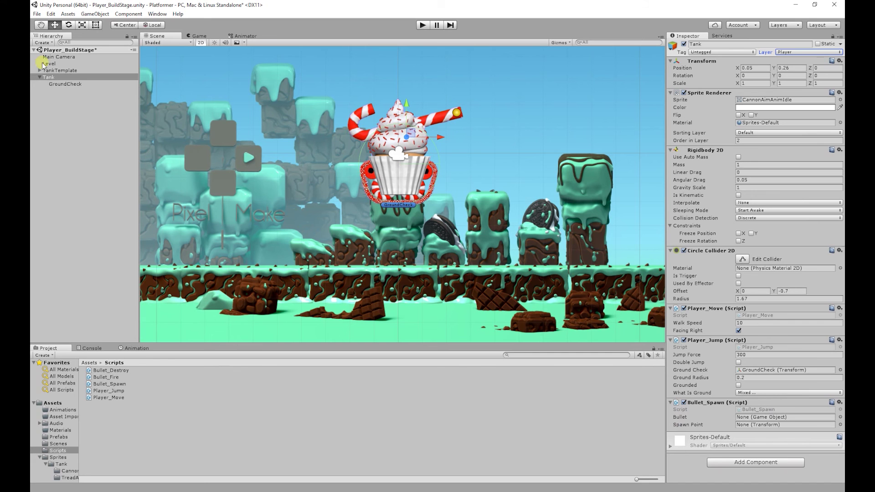
# Create an empty child of Tank named SpawnPoint and assign it as the Bullet_Spawn script's Spawn Point.
pyautogui.rightClick(55, 78)
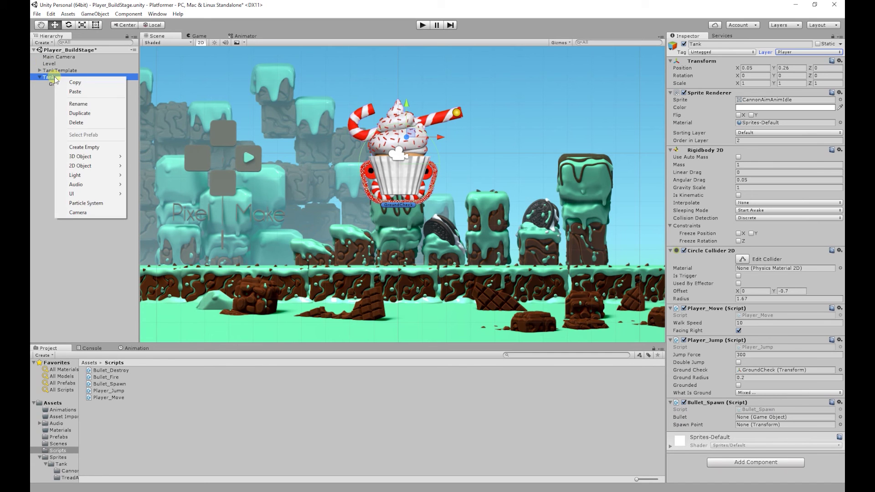
pyautogui.click(69, 146)
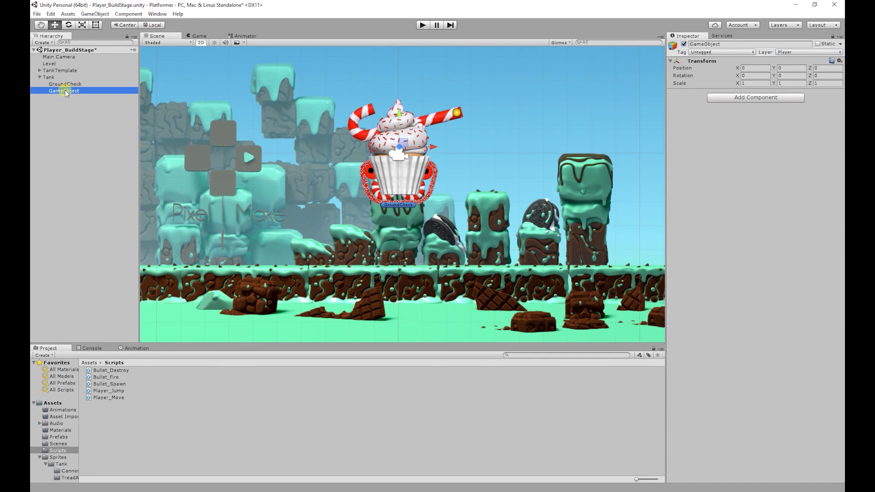
pyautogui.click(92, 90)
pyautogui.write('SpawnPoint')
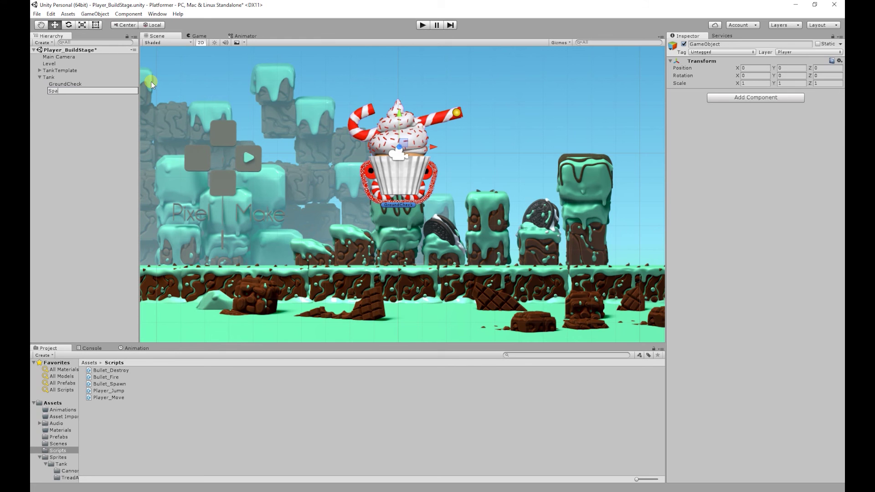
pyautogui.press('Return')
pyautogui.click(49, 77)
pyautogui.moveTo(63, 90); pyautogui.dragTo(752, 426)
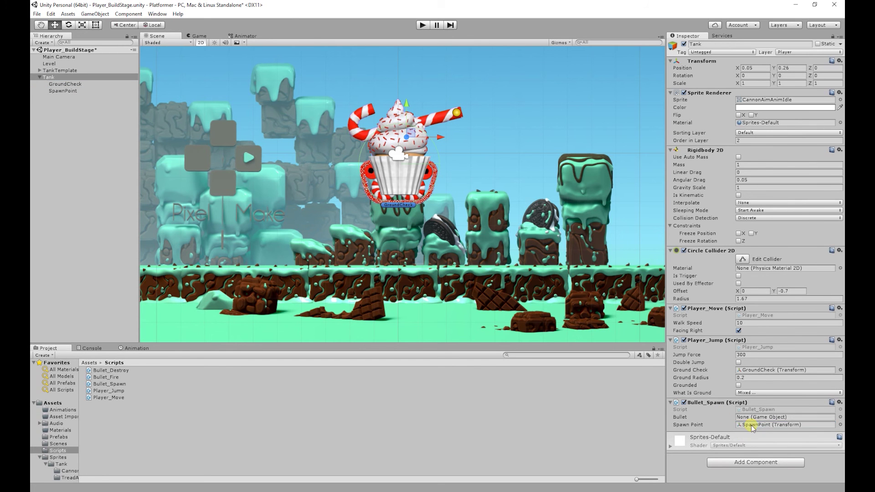
# Assign the Bullet prefab from the Prefabs folder as the Tank's Bullet_Spawn bullet.
pyautogui.click(89, 363)
pyautogui.doubleClick(99, 397)
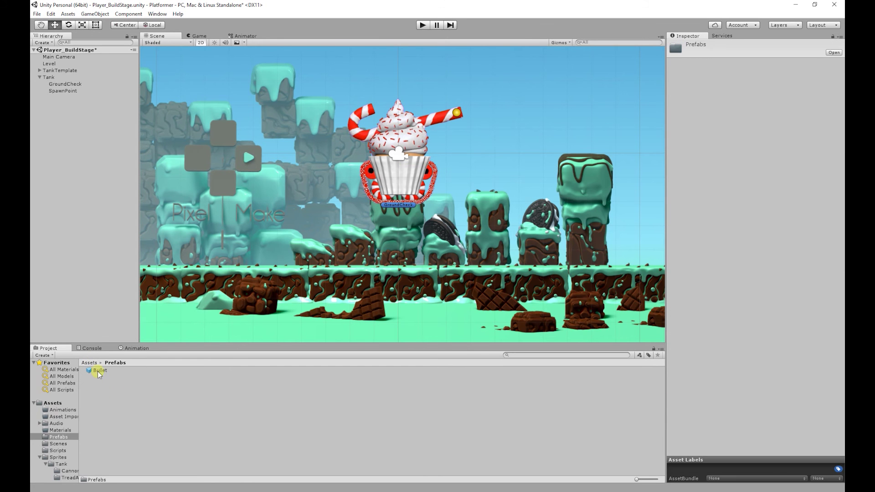
pyautogui.click(48, 77)
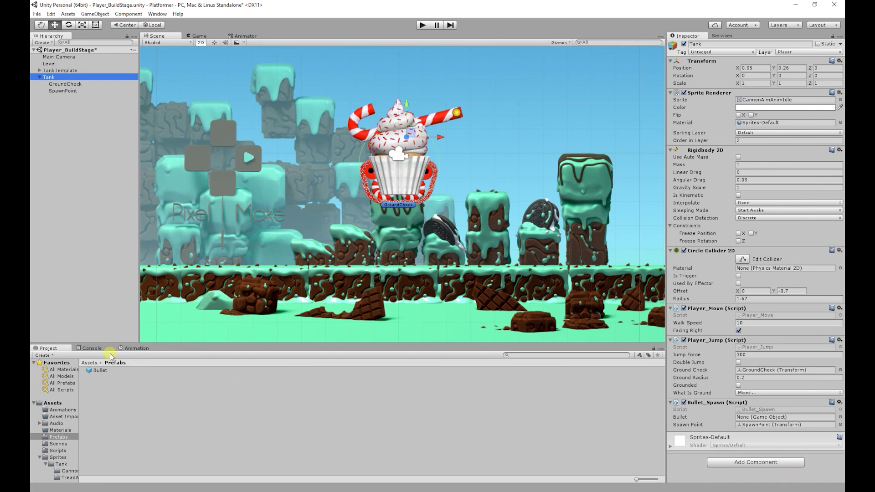
pyautogui.moveTo(101, 373); pyautogui.dragTo(789, 418)
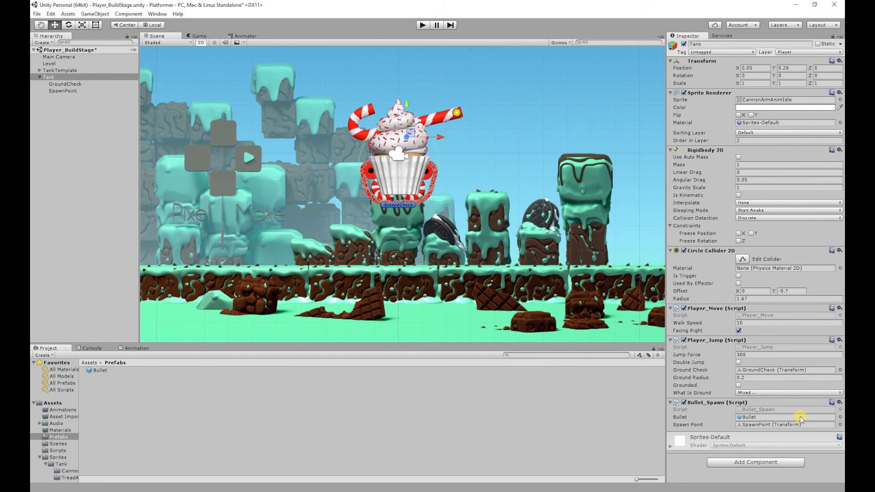
# Give GroundCheck a blue label icon and move it down to about Y -2.4, just below the tank's treads.
pyautogui.click(56, 85)
pyautogui.click(64, 91)
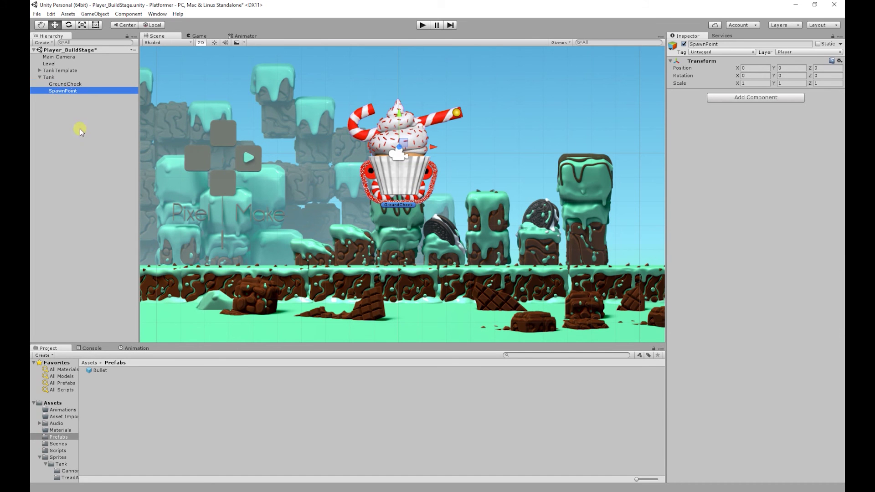
pyautogui.click(65, 84)
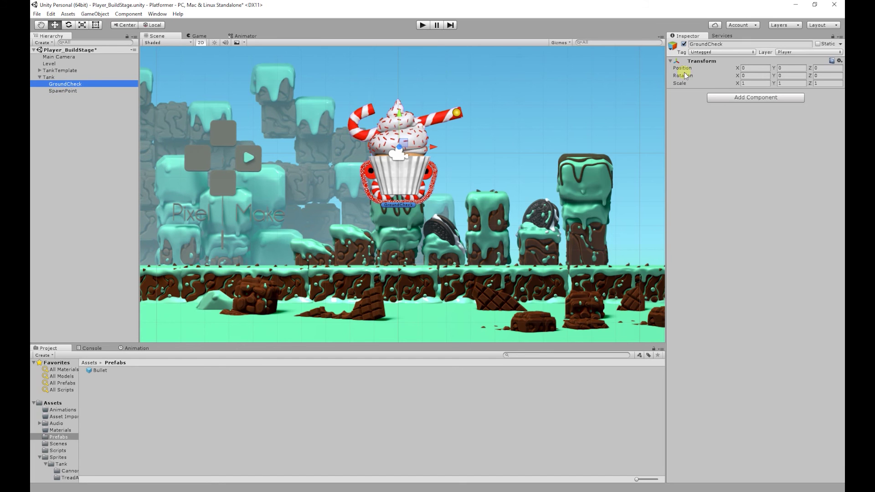
pyautogui.click(673, 47)
pyautogui.click(690, 65)
pyautogui.moveTo(399, 117); pyautogui.dragTo(395, 172)
pyautogui.scroll(5, 398, 250)
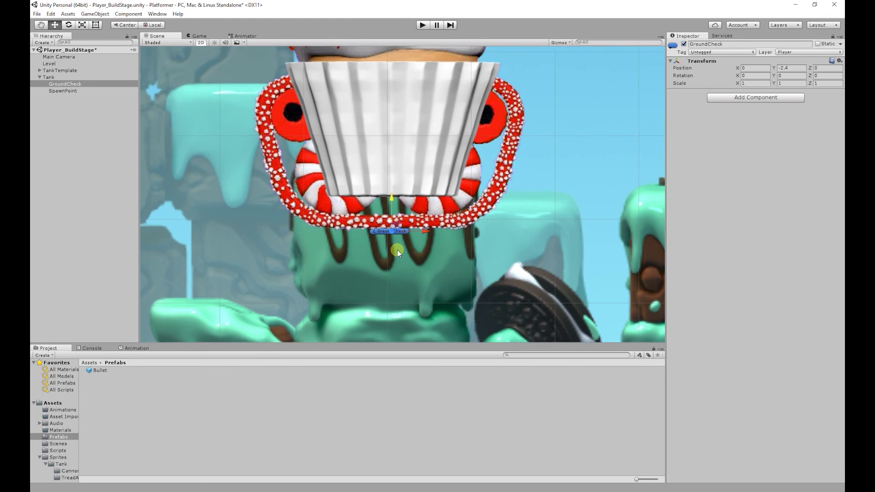
pyautogui.moveTo(397, 250); pyautogui.dragTo(384, 201, button='middle')
pyautogui.scroll(2, 385, 192)
pyautogui.moveTo(376, 145); pyautogui.dragTo(376, 147)
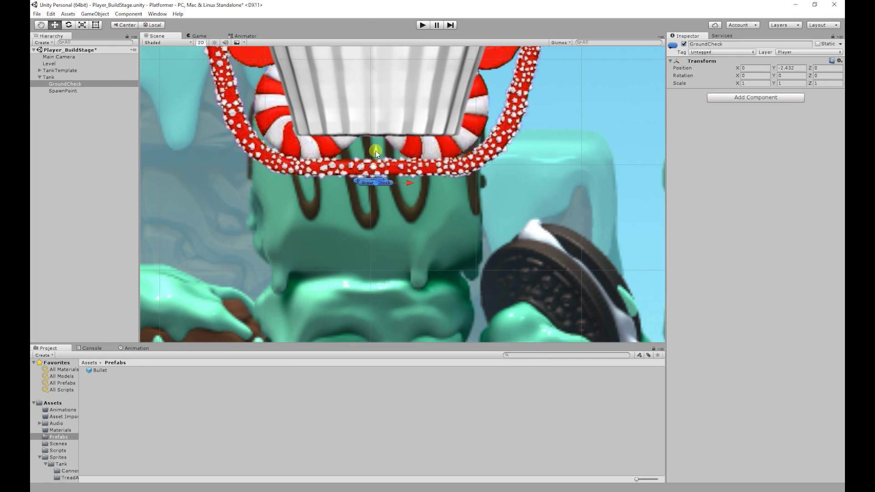
# Mark the SpawnPoint object with a yellow circle icon.
pyautogui.click(64, 91)
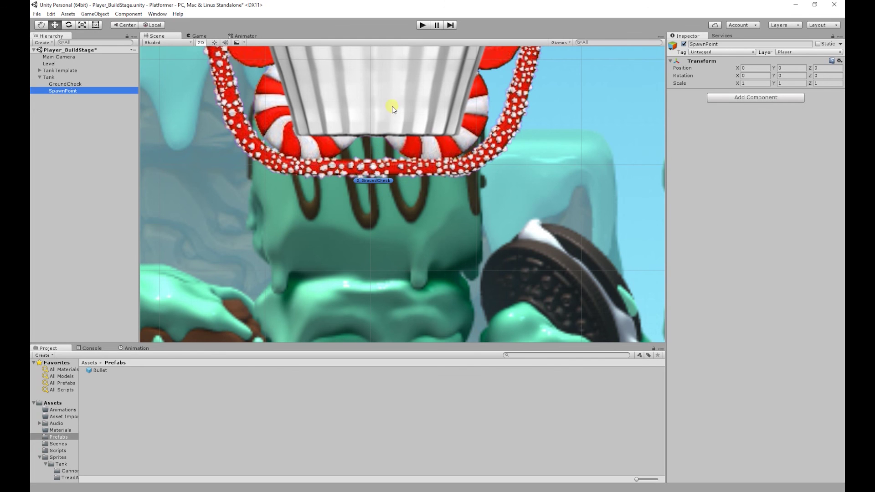
pyautogui.press('f')
pyautogui.click(683, 44)
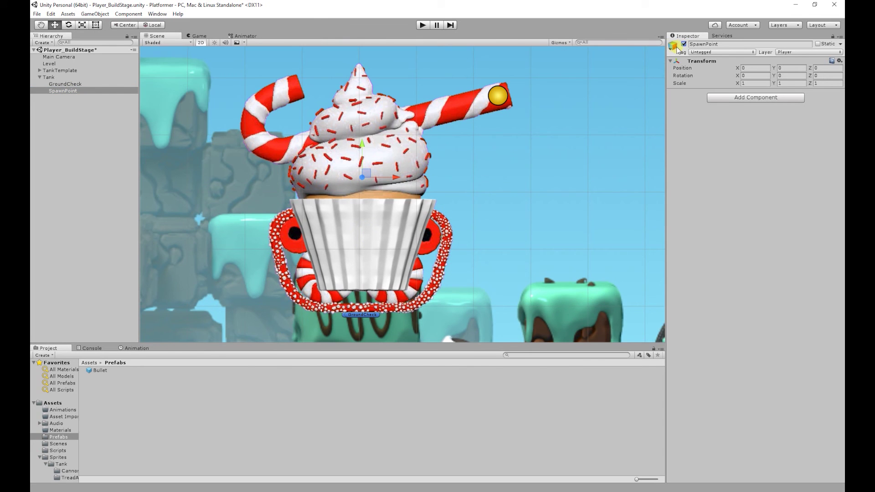
pyautogui.click(674, 47)
pyautogui.click(700, 80)
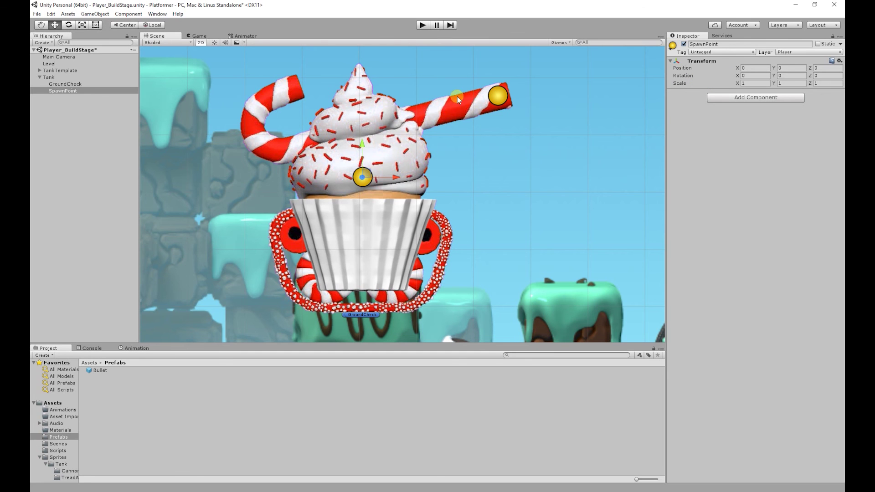
# Move SpawnPoint to the cannon's tip at about X 2.37, Y 1.42 and set its Z rotation to about 14.42.
pyautogui.moveTo(381, 170); pyautogui.dragTo(501, 94)
pyautogui.moveTo(501, 94); pyautogui.dragTo(370, 209, button='middle')
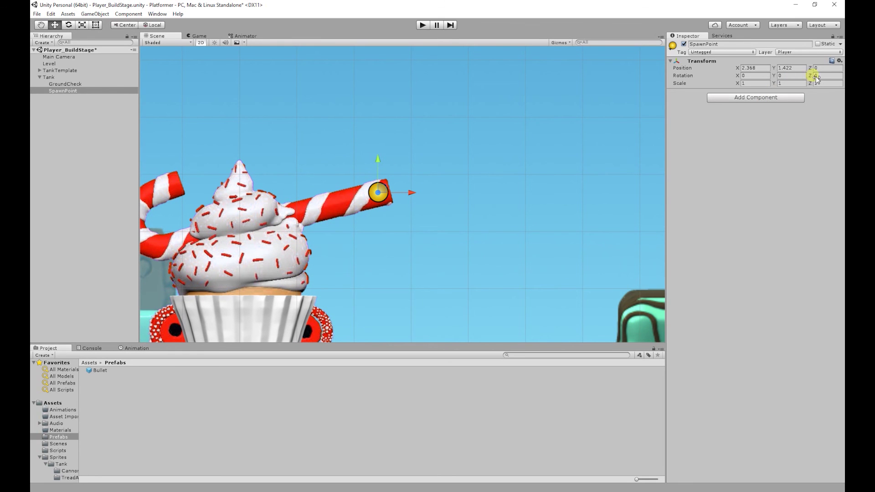
pyautogui.moveTo(814, 77); pyautogui.dragTo(199, 61)
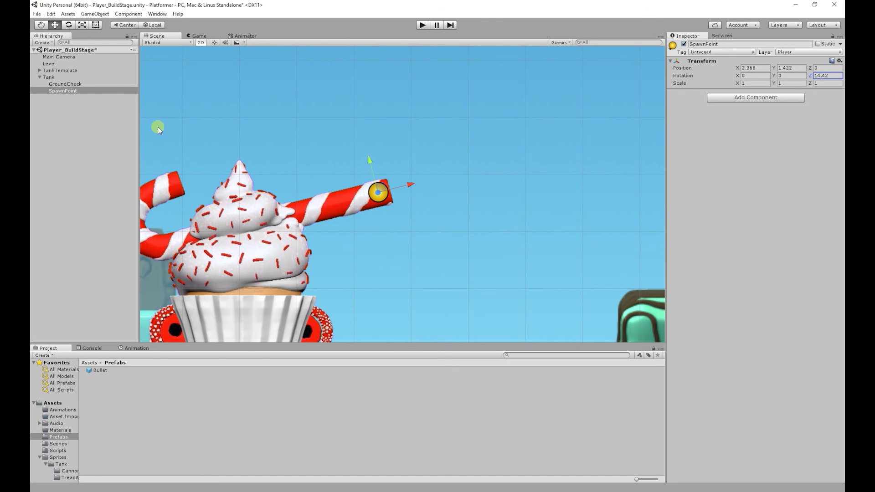
# Add a Box Collider 2D to SpawnPoint as a trigger and tag the object FirePoint.
pyautogui.click(721, 97)
pyautogui.click(732, 154)
pyautogui.click(728, 138)
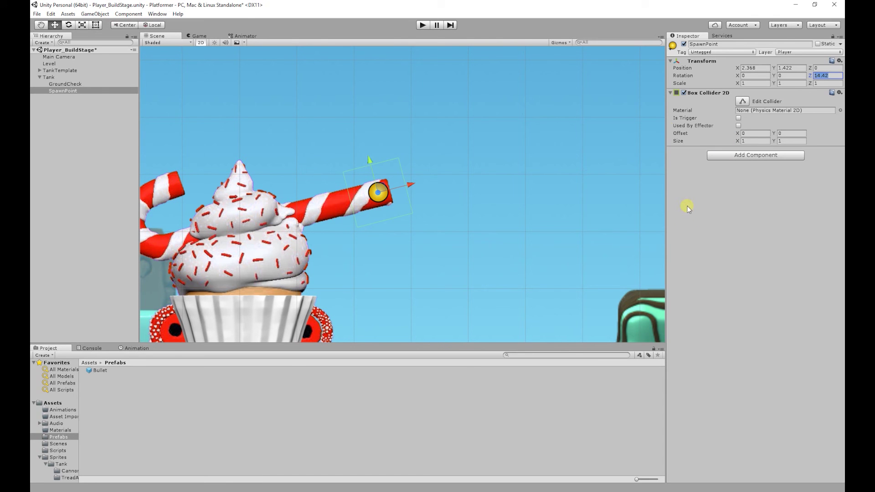
pyautogui.click(738, 118)
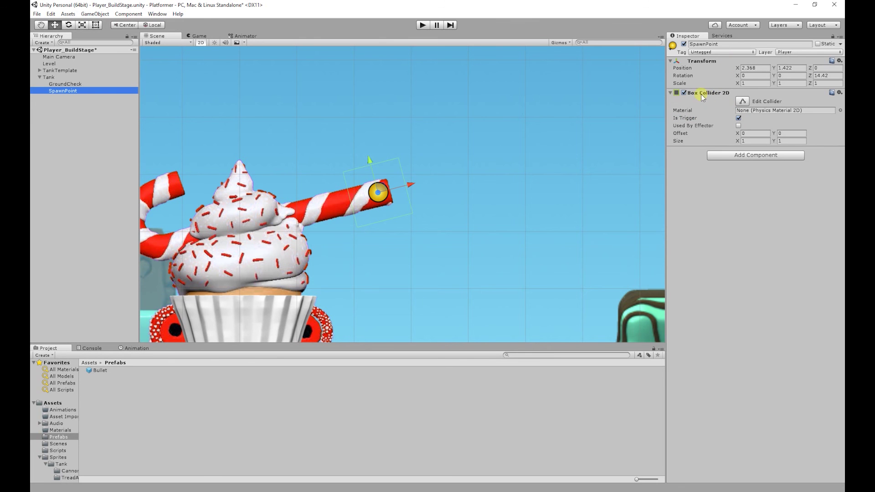
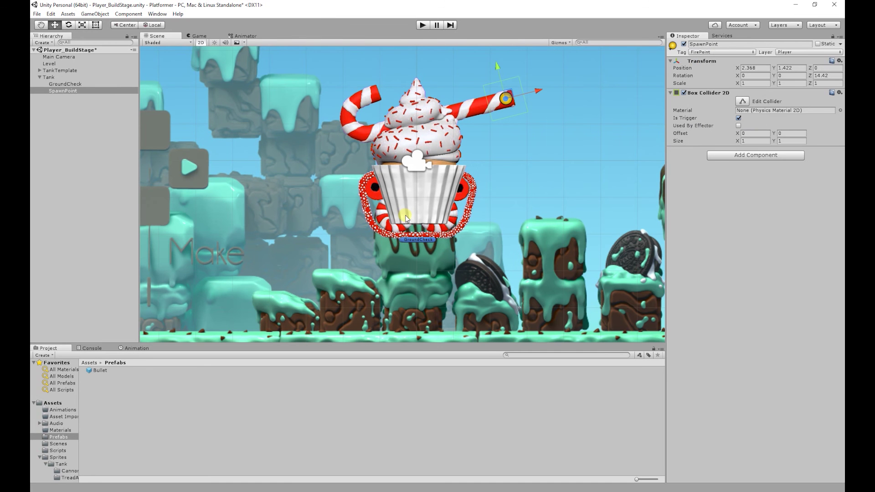
# Add the TreadAnim_01 sprite from the Sprites/Tank/TreadAnim folder as a child of the Tank object.
pyautogui.click(387, 223)
pyautogui.click(52, 403)
pyautogui.click(102, 411)
pyautogui.click(119, 430)
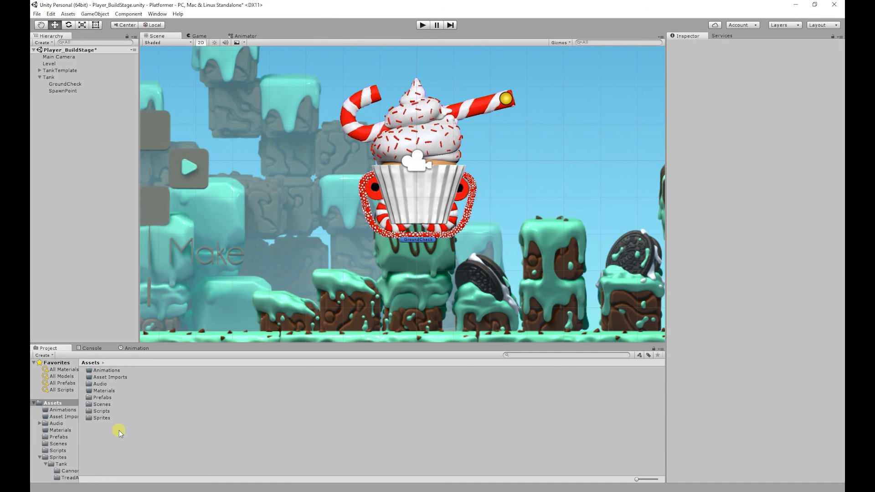
pyautogui.doubleClick(109, 417)
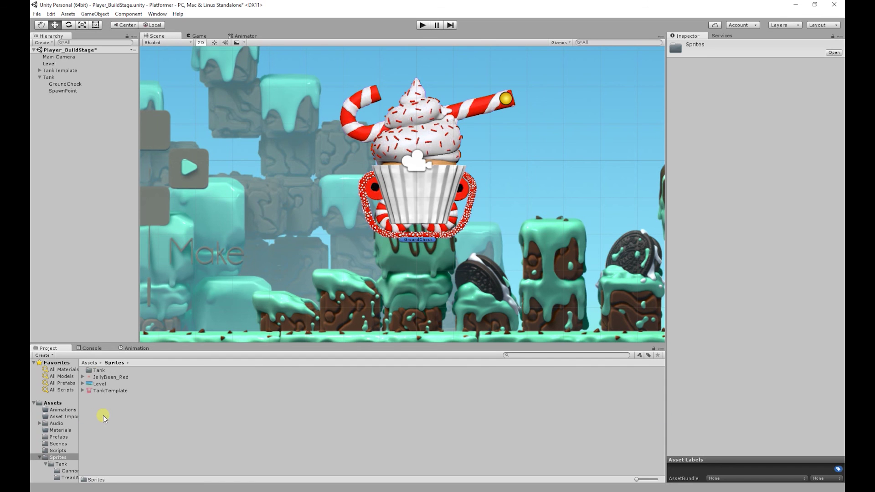
pyautogui.doubleClick(94, 371)
pyautogui.click(98, 377)
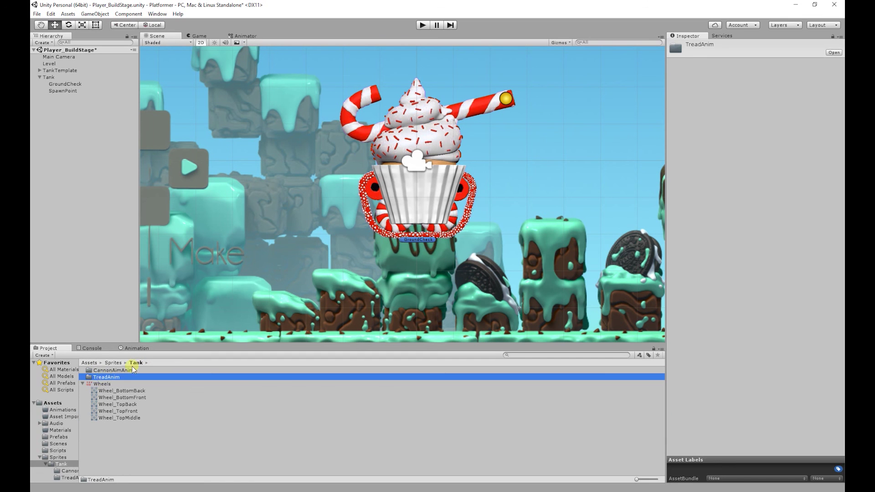
pyautogui.doubleClick(104, 377)
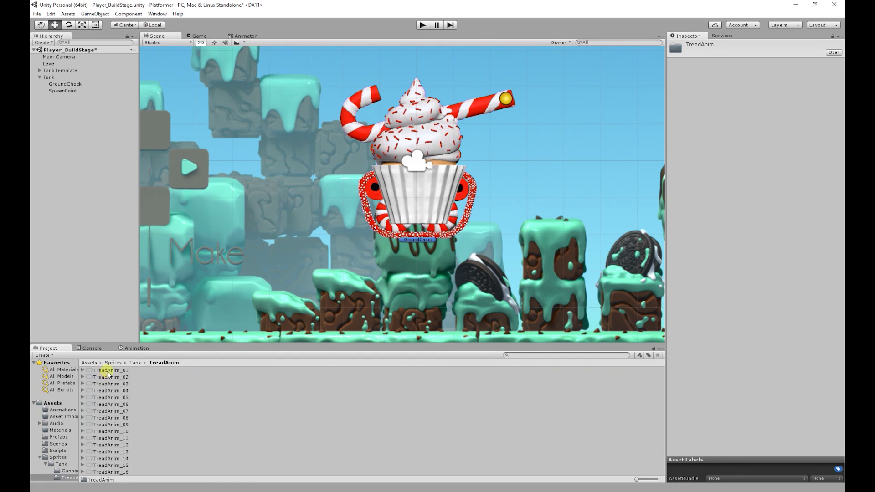
pyautogui.moveTo(107, 370); pyautogui.dragTo(53, 77)
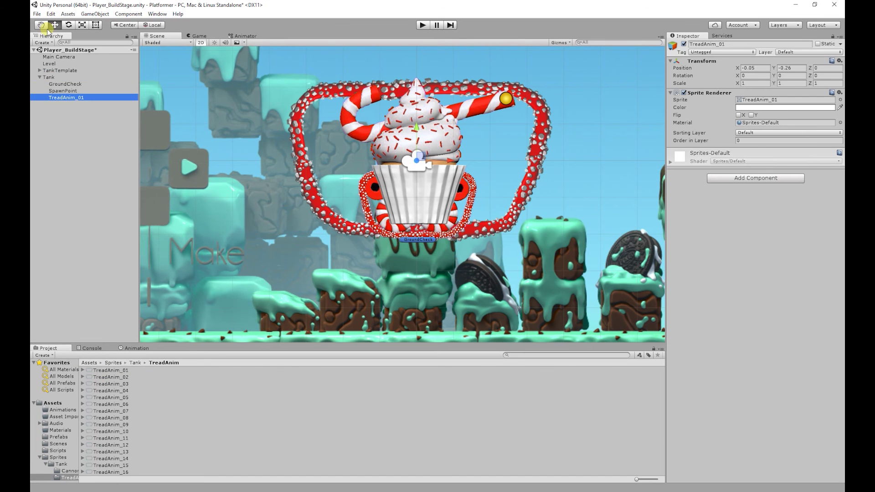
# Scale the TreadAnim_01 object down uniformly to about 0.45 and move it to about X -0.07, Y -1.45 around the cupcake's base.
pyautogui.click(82, 25)
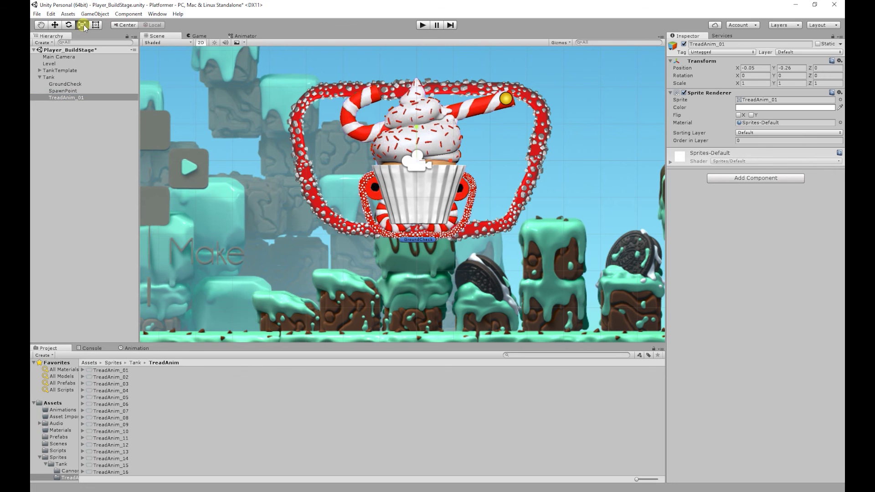
pyautogui.moveTo(417, 161); pyautogui.dragTo(414, 207)
pyautogui.click(52, 114)
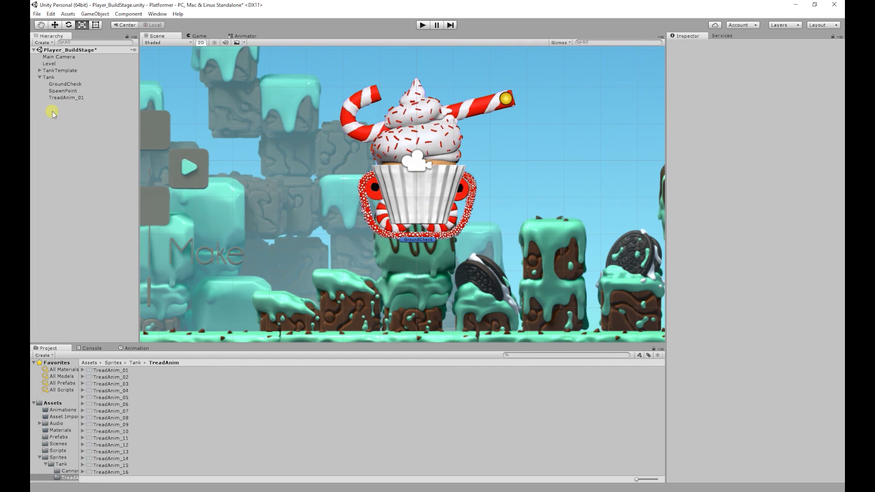
# Rename the TreadAnim_01 object as Tread and set its Order in Layer to 3.
pyautogui.click(76, 99)
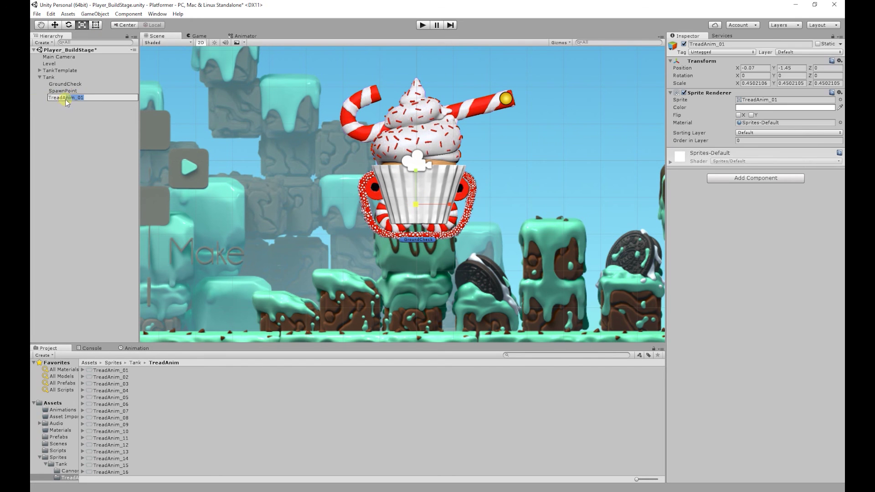
pyautogui.click(64, 100)
pyautogui.write('Tread')
pyautogui.press('Return')
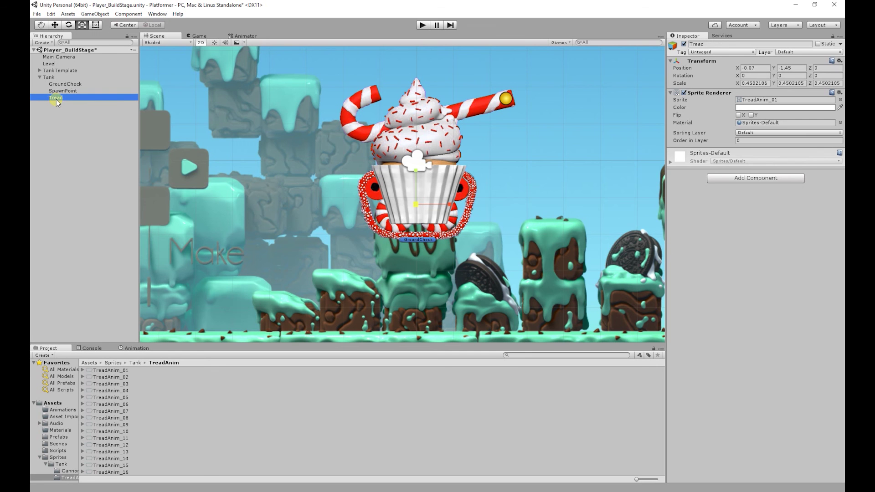
pyautogui.click(752, 141)
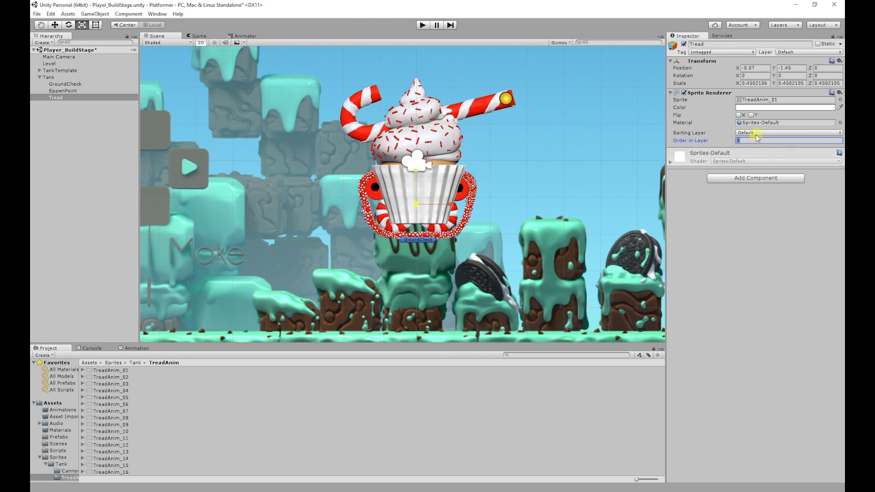
pyautogui.write('3')
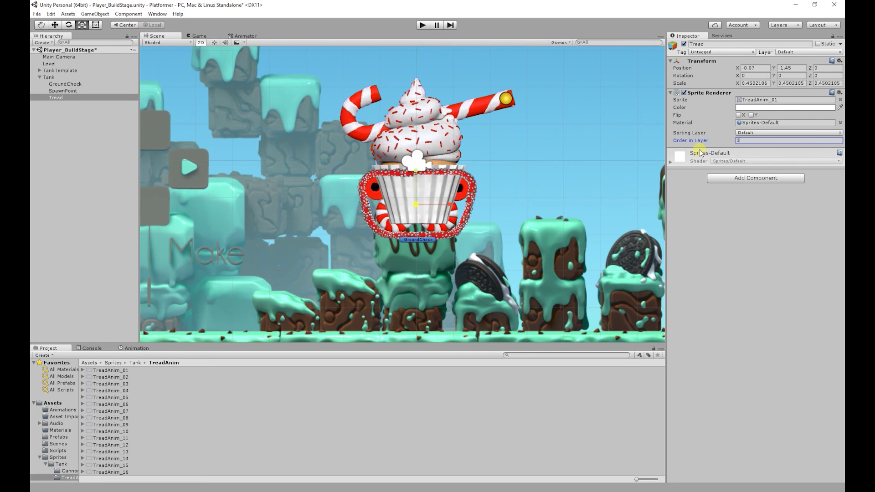
# Add the five wheel sprites from the Sprites/Tank folder to the scene as children of Tread.
pyautogui.click(136, 363)
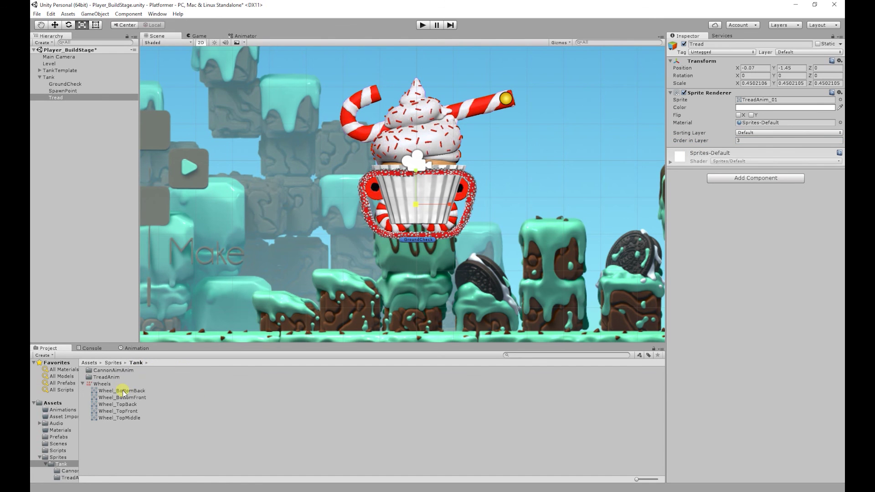
pyautogui.moveTo(122, 390); pyautogui.dragTo(55, 97)
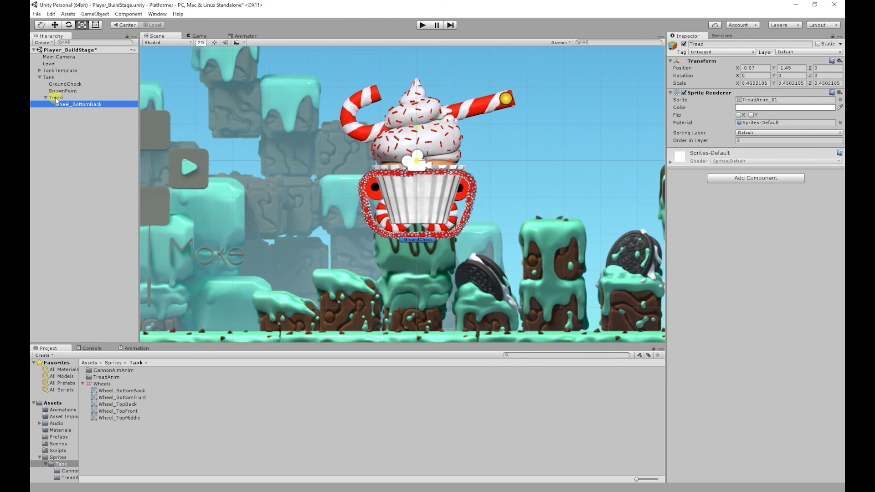
pyautogui.moveTo(115, 395); pyautogui.dragTo(64, 116)
pyautogui.click(117, 411)
pyautogui.keyDown('shift'); pyautogui.click(119, 417); pyautogui.keyUp('shift')
pyautogui.moveTo(119, 418); pyautogui.dragTo(57, 99)
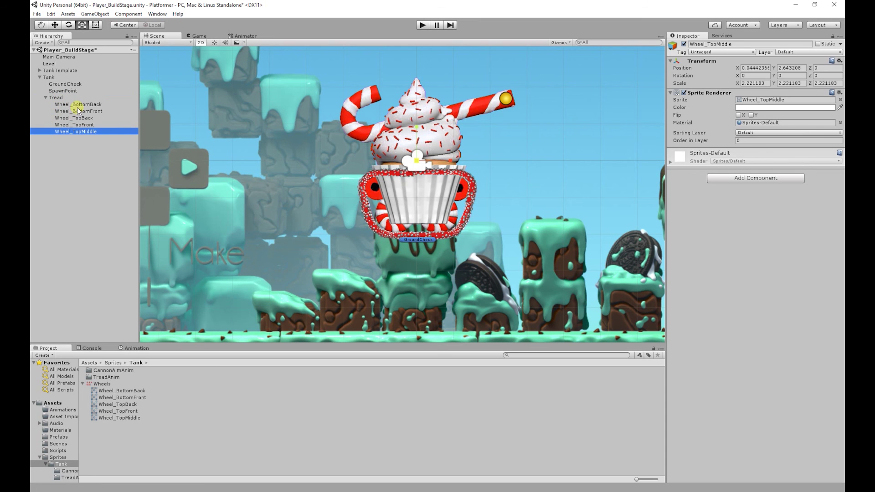
# Set the Order in Layer of all five wheel objects to 4.
pyautogui.keyDown('shift'); pyautogui.click(78, 105); pyautogui.keyUp('shift')
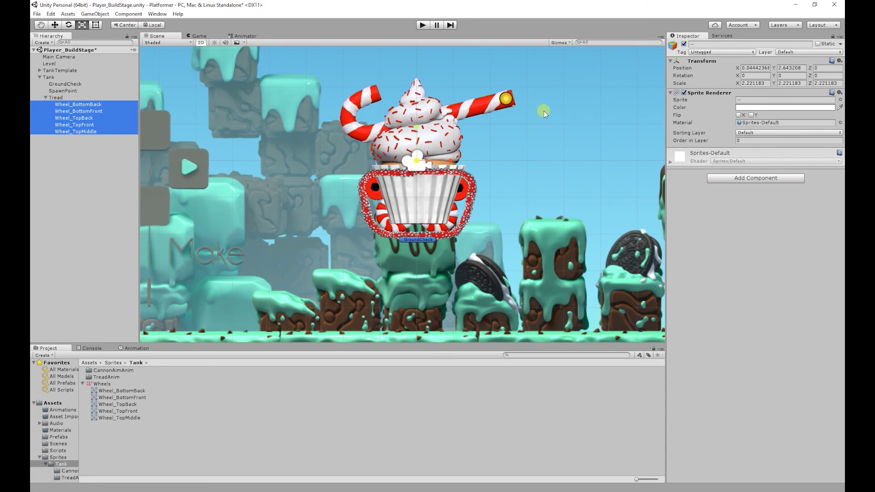
pyautogui.click(759, 142)
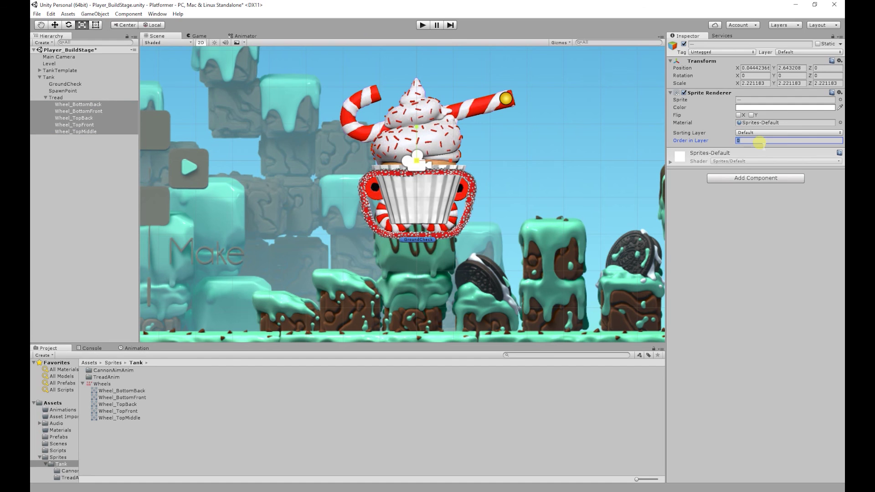
pyautogui.write('4')
# Move Wheel_BottomBack to about X -1.29, Y -0.59 and Wheel_BottomFront to about X 1.33, Y -0.59 inside the tread.
pyautogui.click(78, 104)
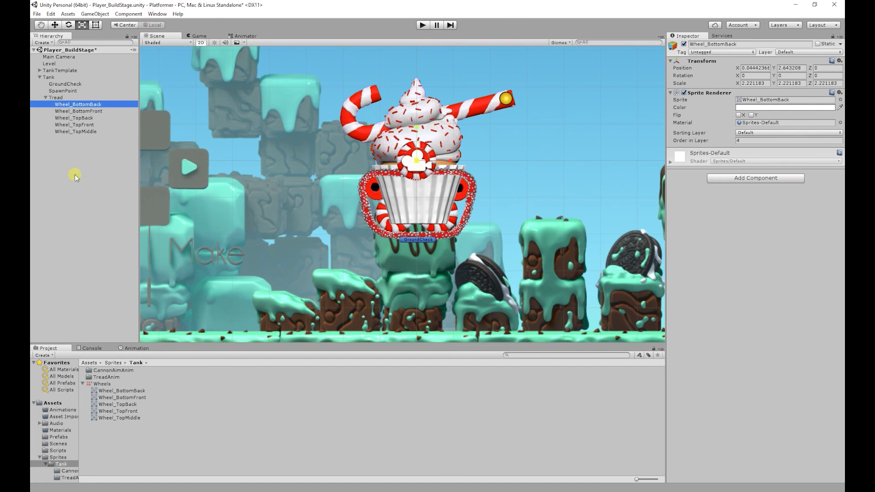
pyautogui.click(56, 26)
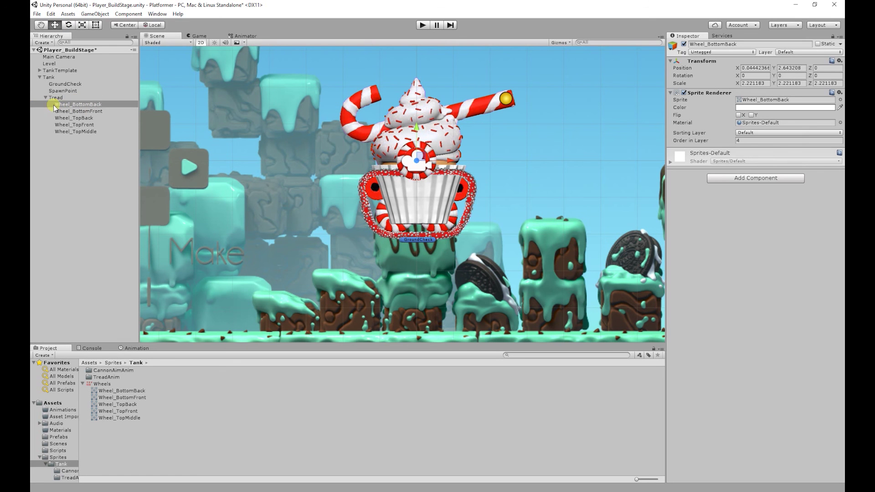
pyautogui.moveTo(422, 159); pyautogui.dragTo(399, 208)
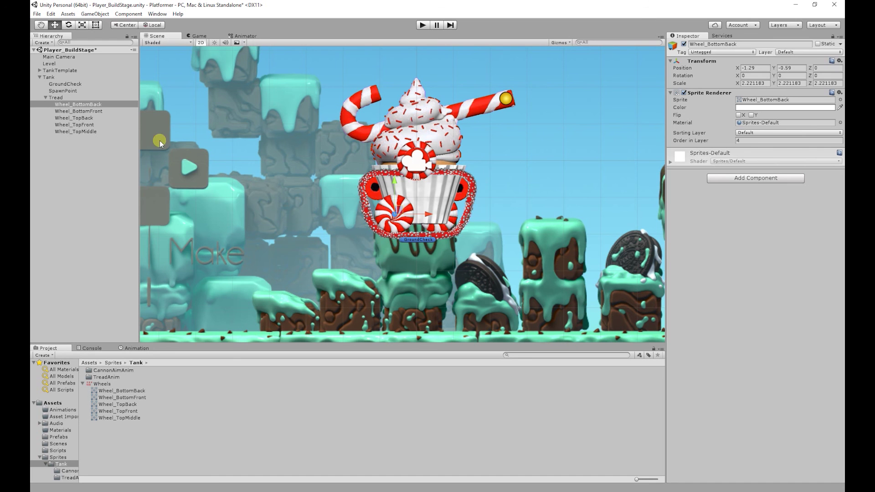
pyautogui.click(78, 112)
pyautogui.moveTo(438, 213); pyautogui.dragTo(440, 211)
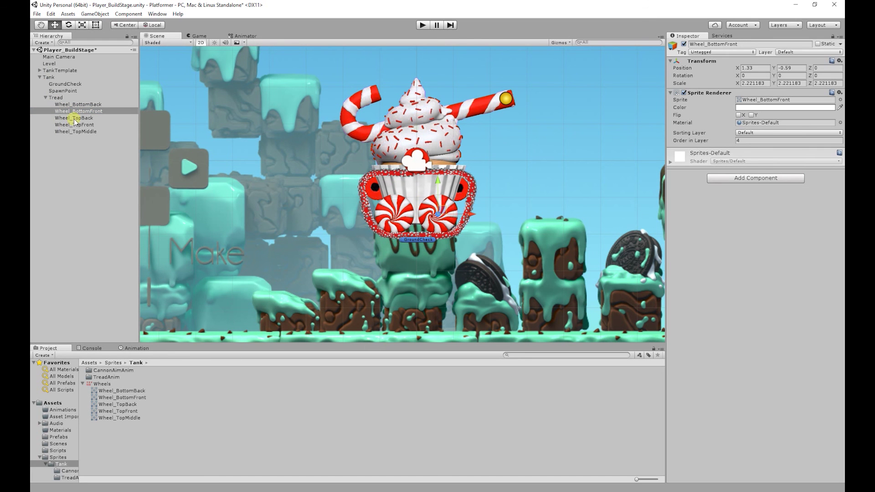
# Move Wheel_TopBack to about X -2.32, Y 0.97, Wheel_TopFront to about X 2.41, Y 0.95, and Wheel_TopMiddle down to about Y 0.92.
pyautogui.click(59, 118)
pyautogui.click(385, 186)
pyautogui.moveTo(385, 185); pyautogui.dragTo(383, 186)
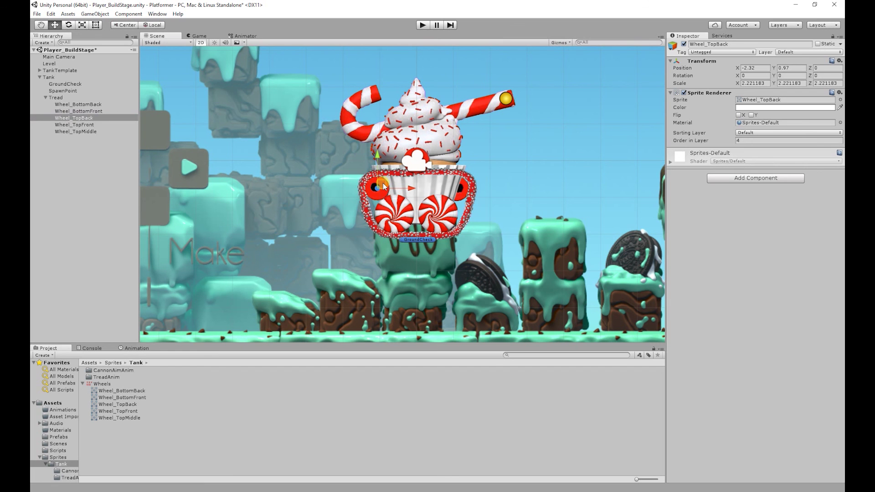
pyautogui.click(77, 125)
pyautogui.click(462, 186)
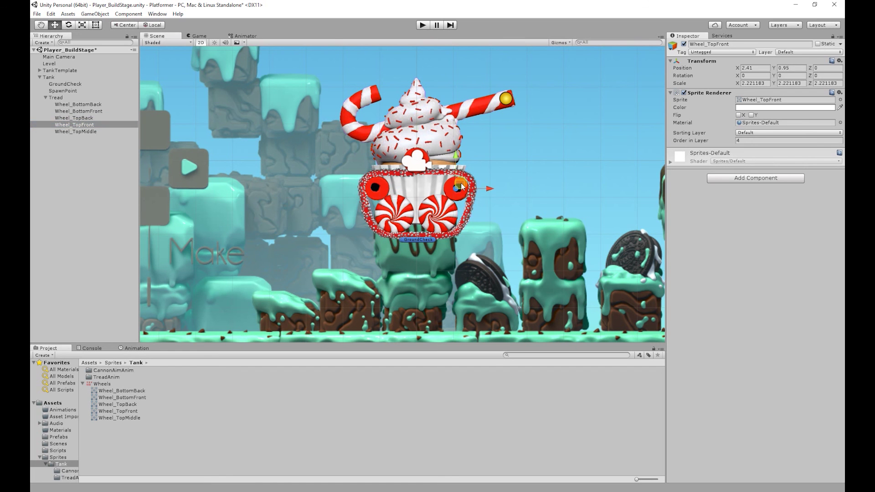
pyautogui.click(418, 130)
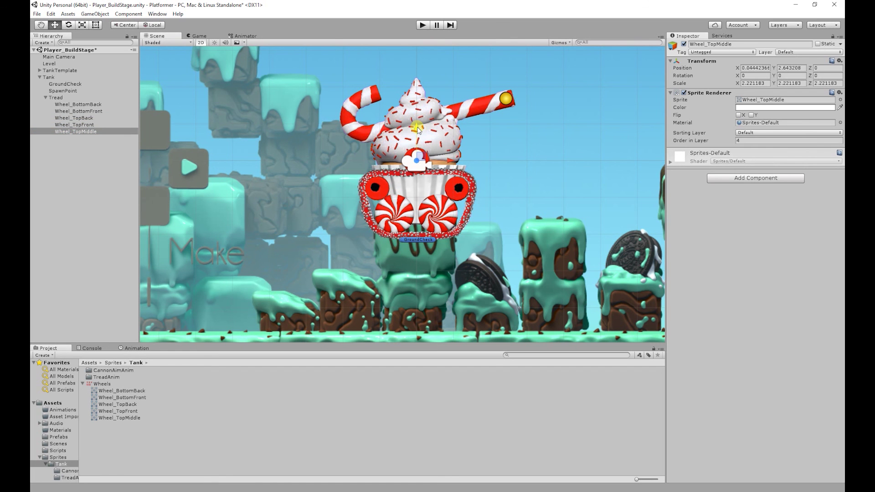
pyautogui.moveTo(418, 128); pyautogui.dragTo(414, 152)
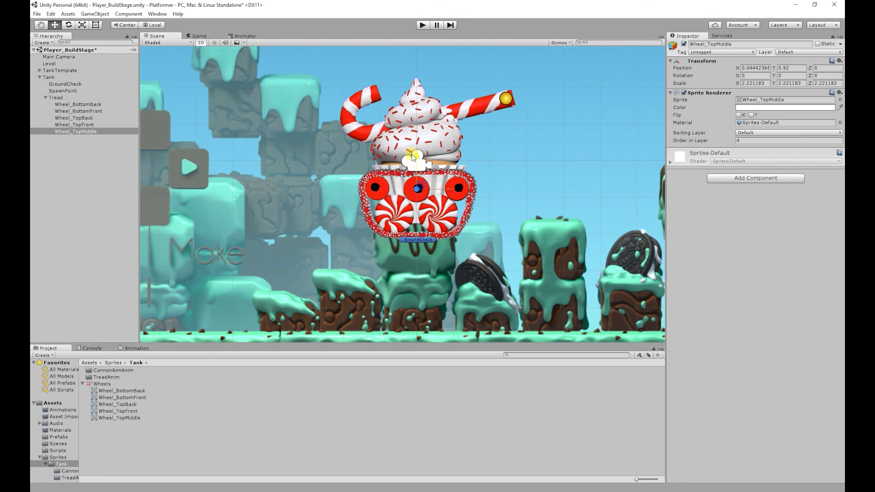
# Delete the TankTemplate object from the scene and open the Assets/Prefabs folder.
pyautogui.click(88, 292)
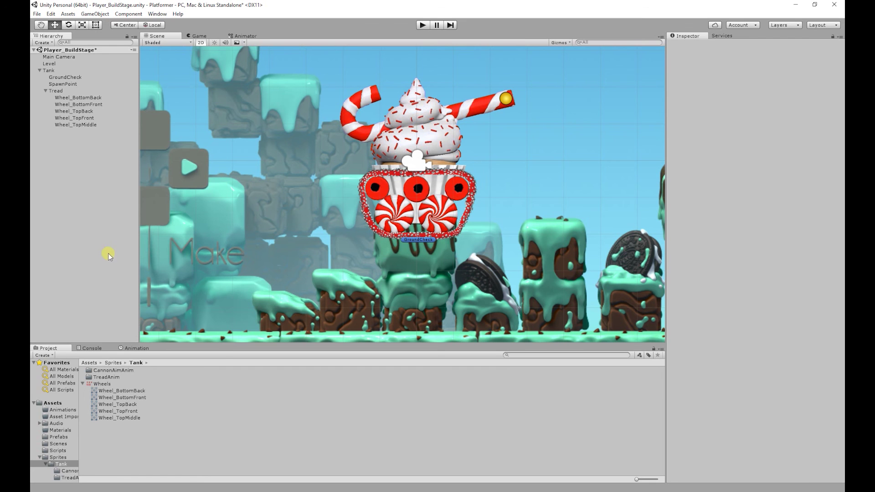
pyautogui.click(90, 363)
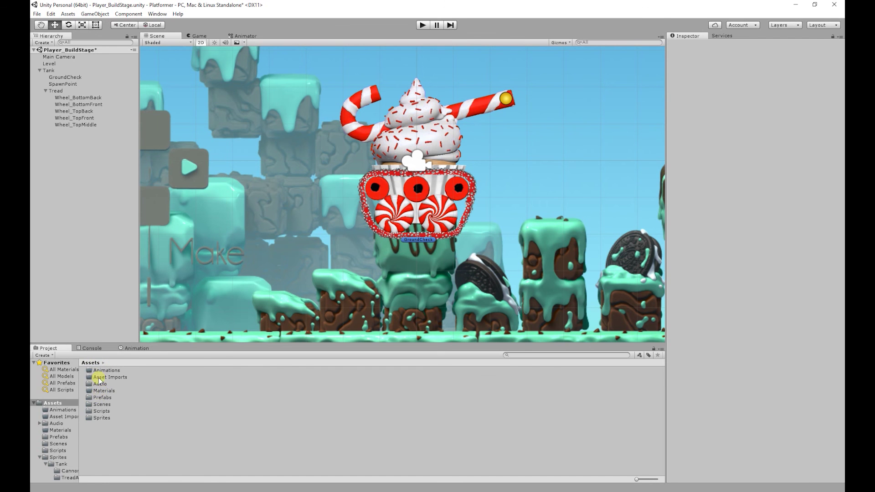
pyautogui.doubleClick(101, 397)
pyautogui.rightClick(100, 391)
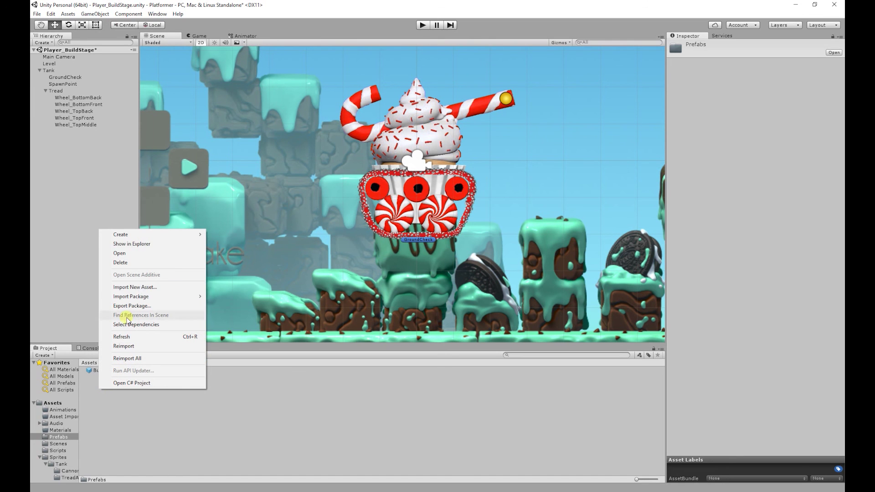
pyautogui.moveTo(130, 235)
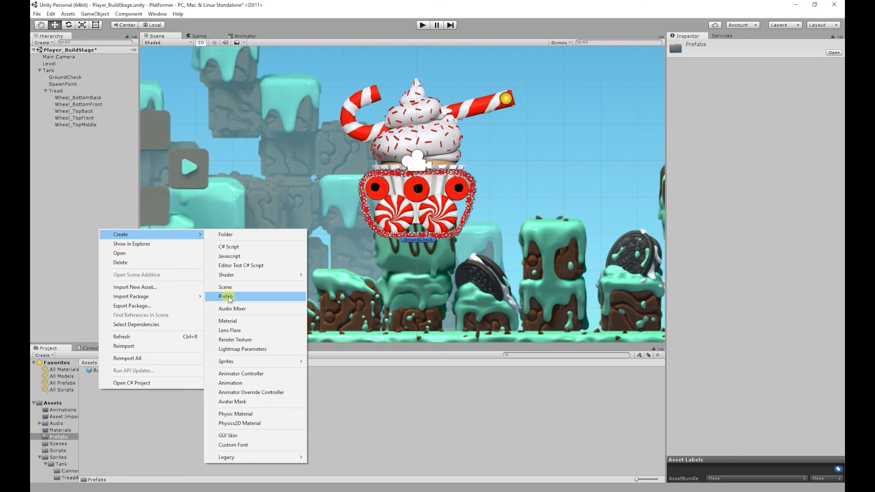
pyautogui.click(117, 468)
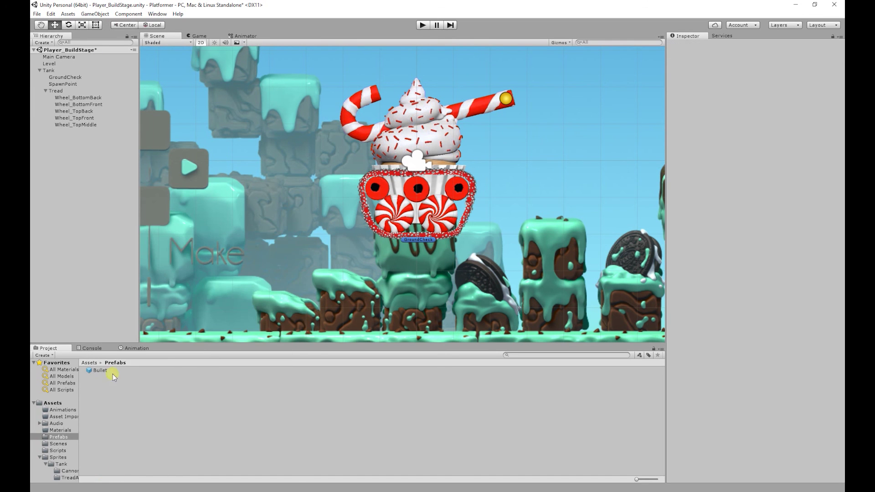
# Save the Tank object with all its children as a prefab in the Prefabs folder.
pyautogui.click(52, 71)
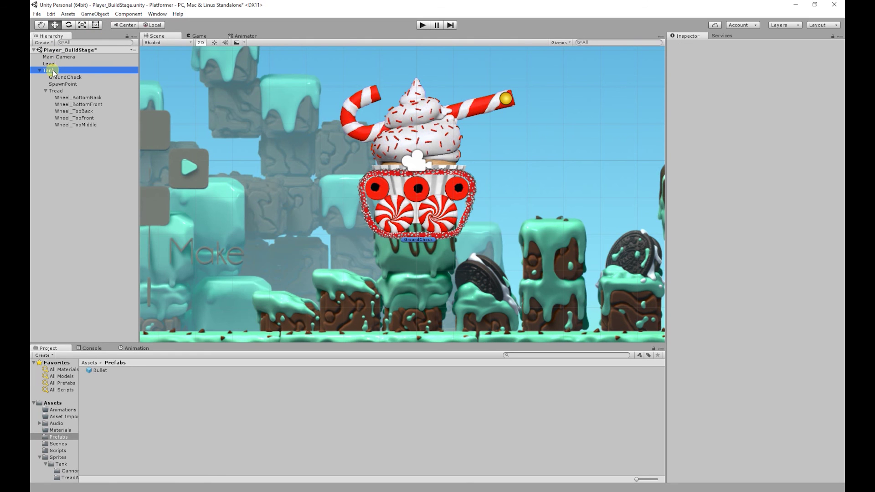
pyautogui.moveTo(53, 72); pyautogui.dragTo(137, 392)
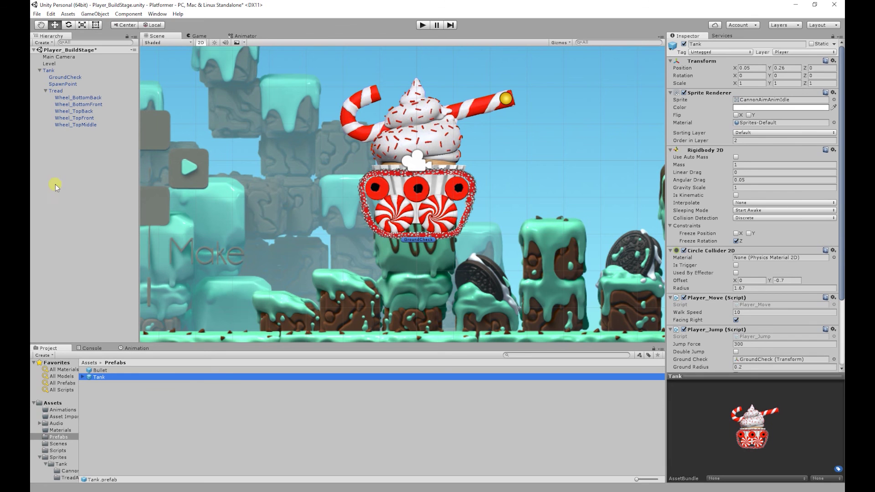